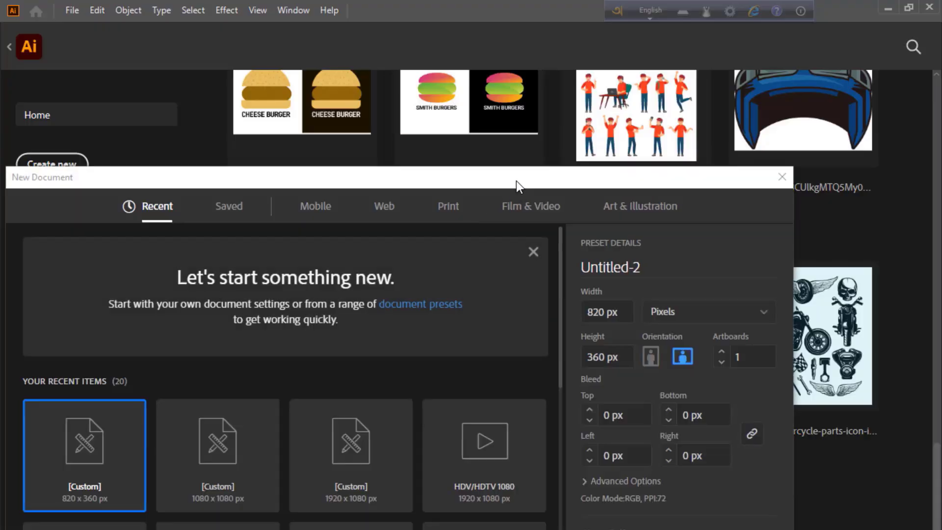
Step: Create a new 2560 × 1440 px document
{"action": "left_click_drag", "start_coordinate": [516, 181], "coordinate": [228, 99]}
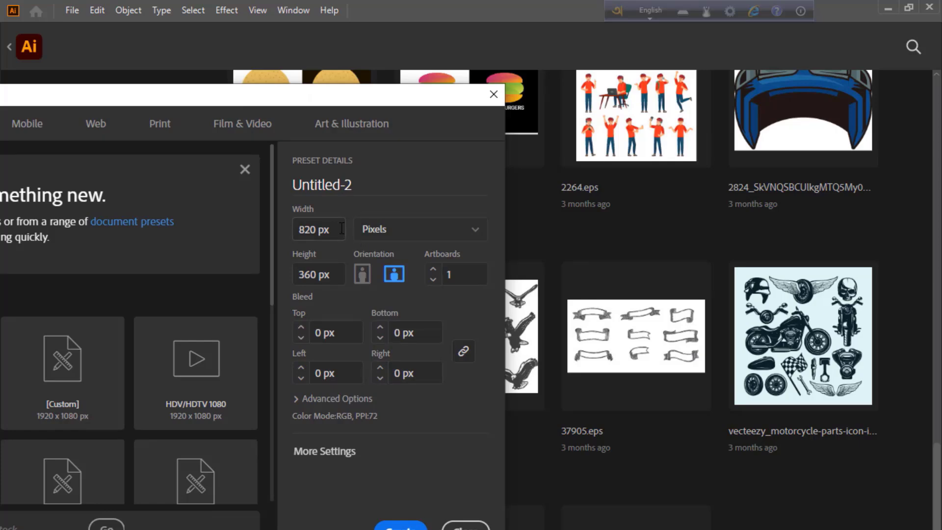
{"action": "left_click_drag", "start_coordinate": [342, 229], "coordinate": [297, 226]}
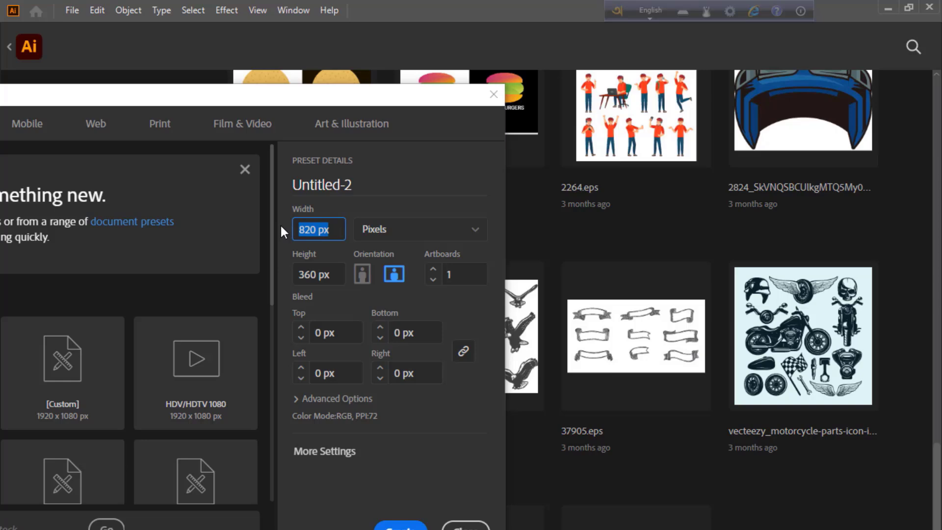
{"action": "type", "text": "2560"}
{"action": "left_click_drag", "start_coordinate": [333, 277], "coordinate": [290, 285]}
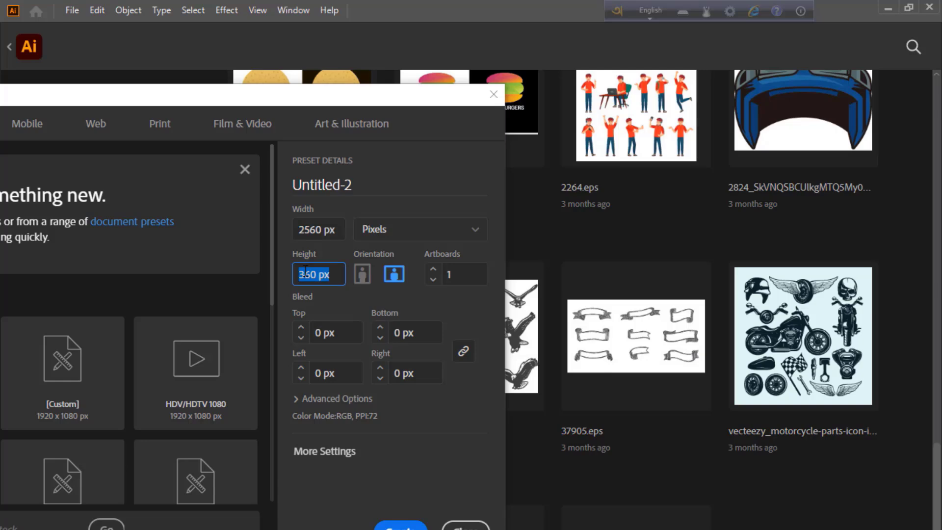
{"action": "type", "text": "1440"}
{"action": "left_click", "coordinate": [408, 479]}
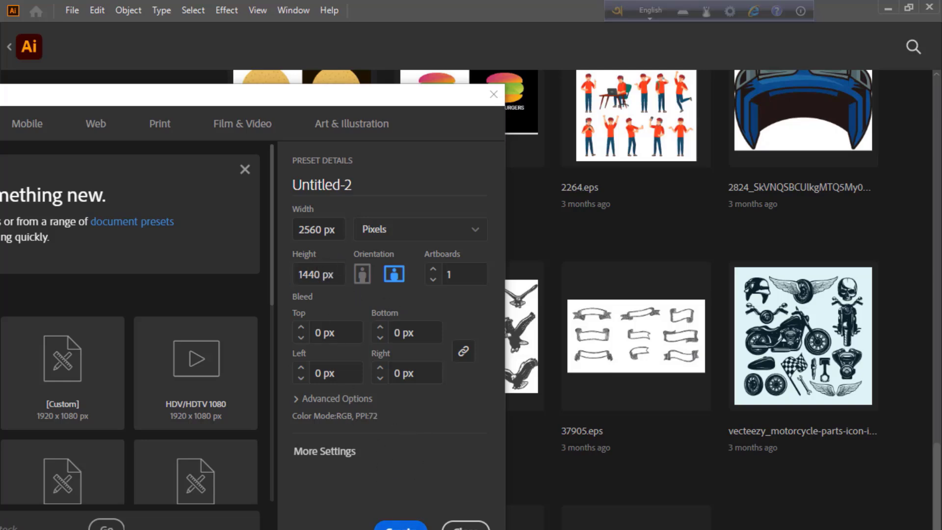
{"action": "left_click", "coordinate": [395, 524]}
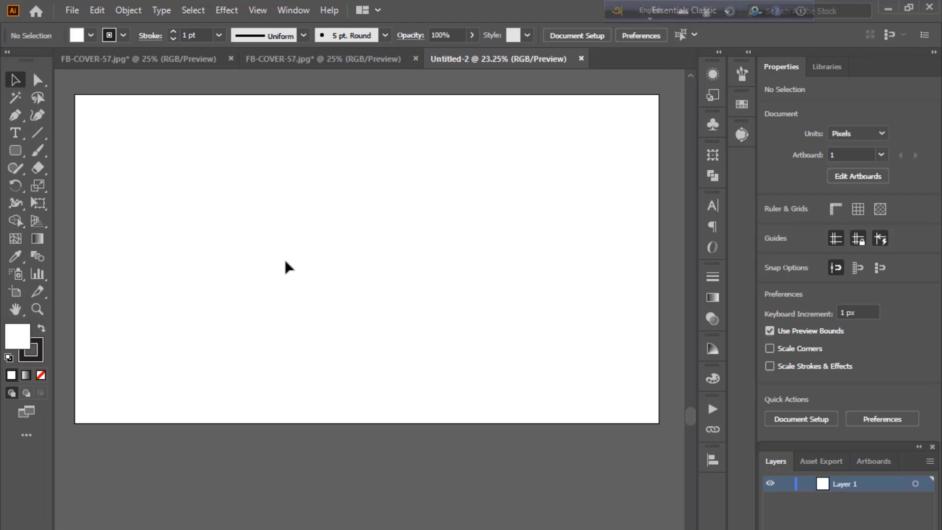
Step: Draw a rectangle covering the whole artboard, then deselect it
{"action": "left_click_drag", "start_coordinate": [16, 150], "coordinate": [59, 152]}
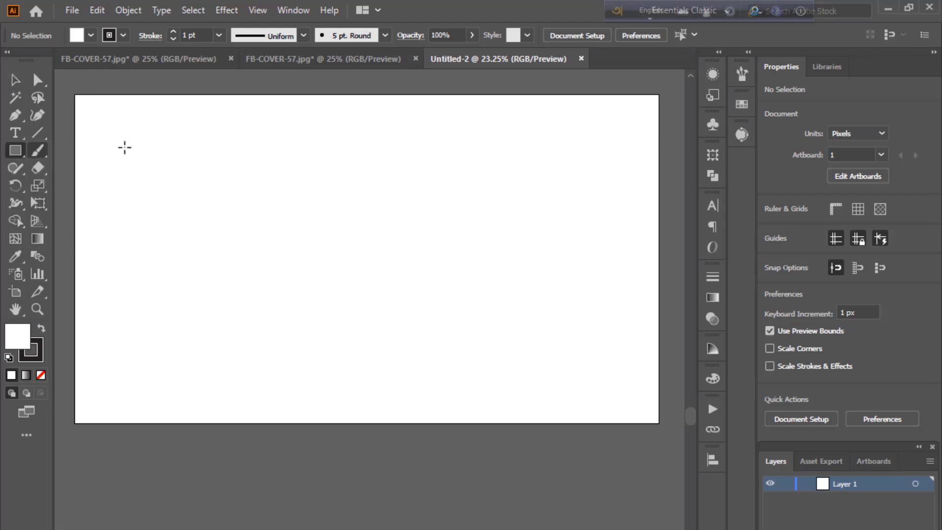
{"action": "mouse_move", "coordinate": [74, 94]}
{"action": "left_mouse_down"}
{"action": "mouse_move", "coordinate": [605, 423]}
{"action": "mouse_move", "coordinate": [659, 422]}
{"action": "left_mouse_up"}
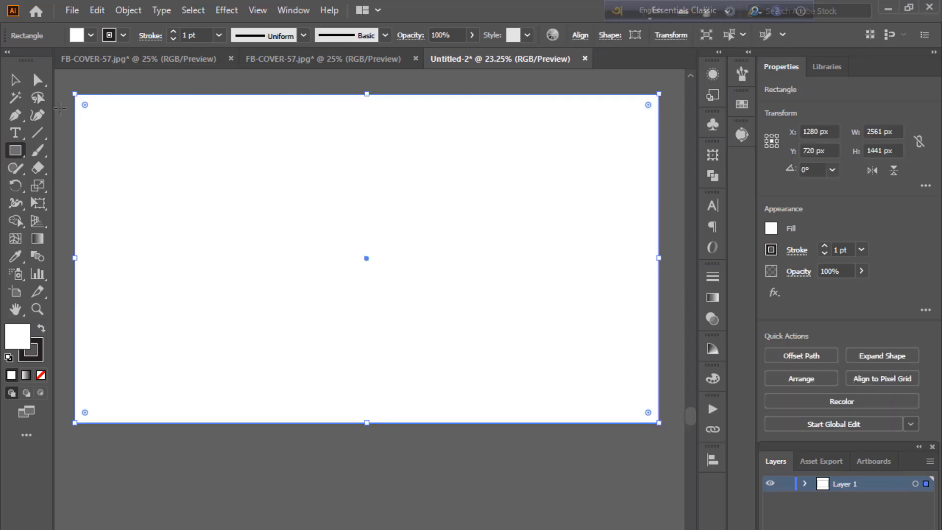
{"action": "left_click", "coordinate": [15, 79]}
{"action": "key", "text": "ctrl+shift+a"}
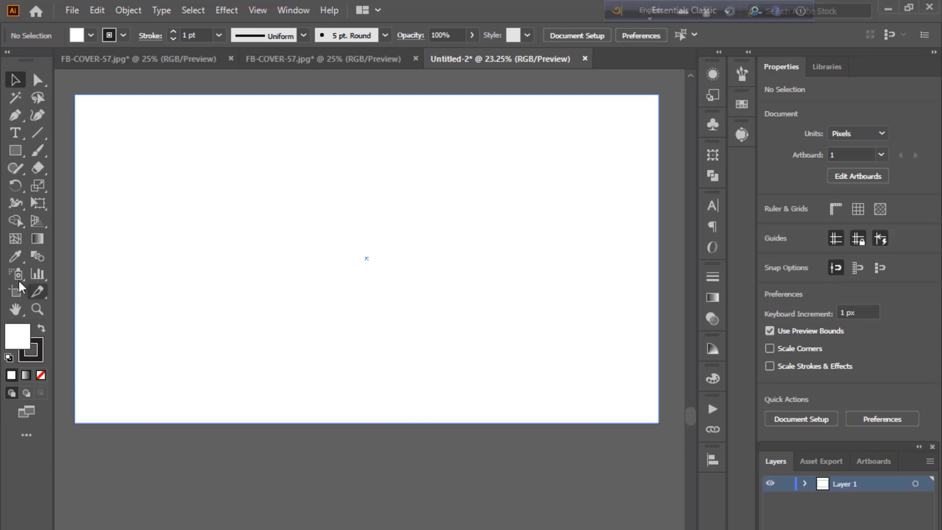
Step: Create a 2560 × 338 px rectangle centred horizontally and vertically on the artboard
{"action": "left_click", "coordinate": [16, 151]}
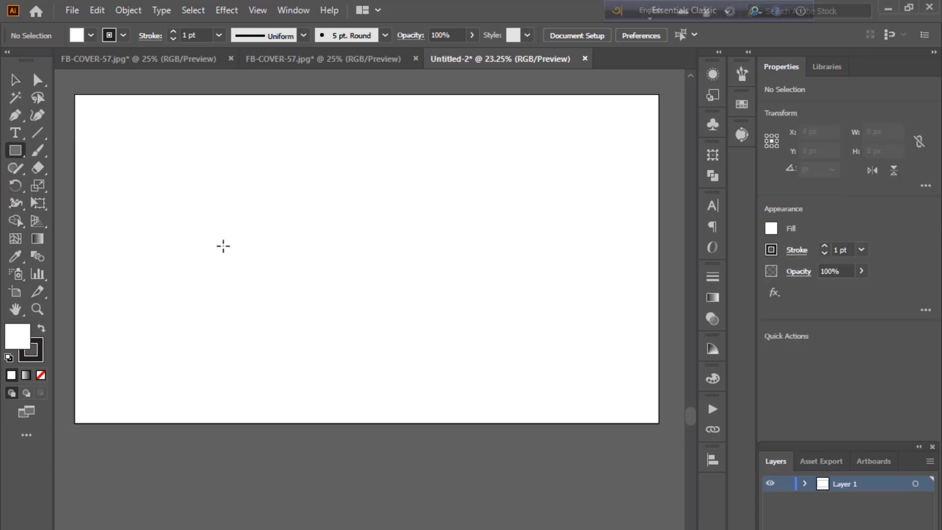
{"action": "left_click", "coordinate": [255, 235]}
{"action": "mouse_move", "coordinate": [449, 307]}
{"action": "left_mouse_down"}
{"action": "mouse_move", "coordinate": [328, 185]}
{"action": "mouse_move", "coordinate": [326, 197]}
{"action": "left_mouse_up"}
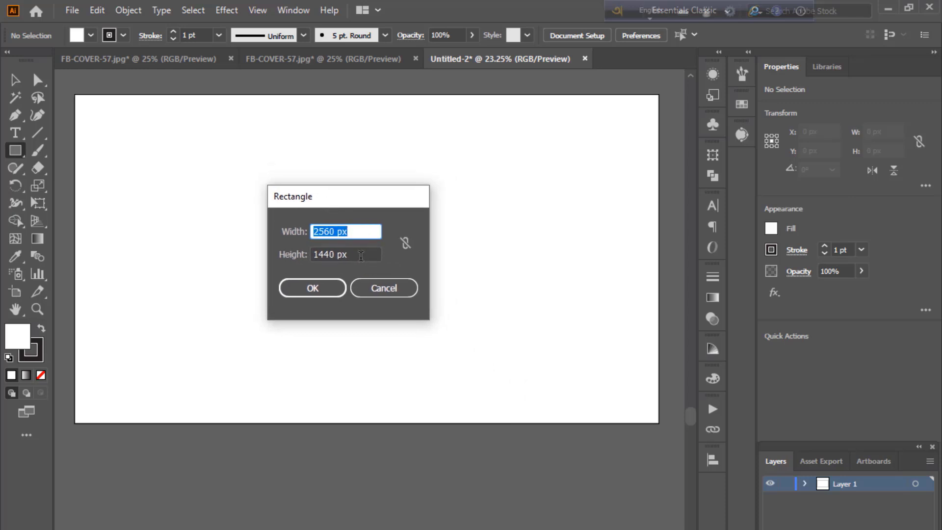
{"action": "key", "text": "Tab"}
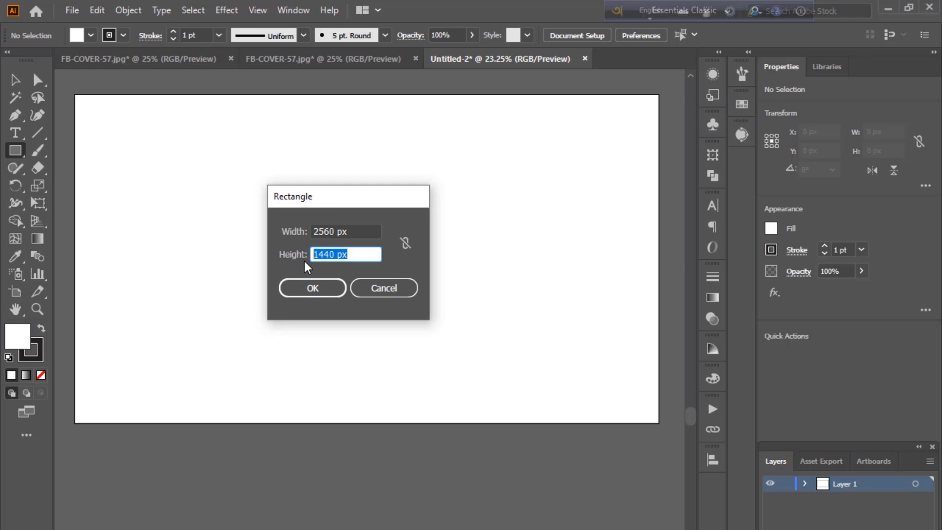
{"action": "type", "text": "338"}
{"action": "key", "text": "Return"}
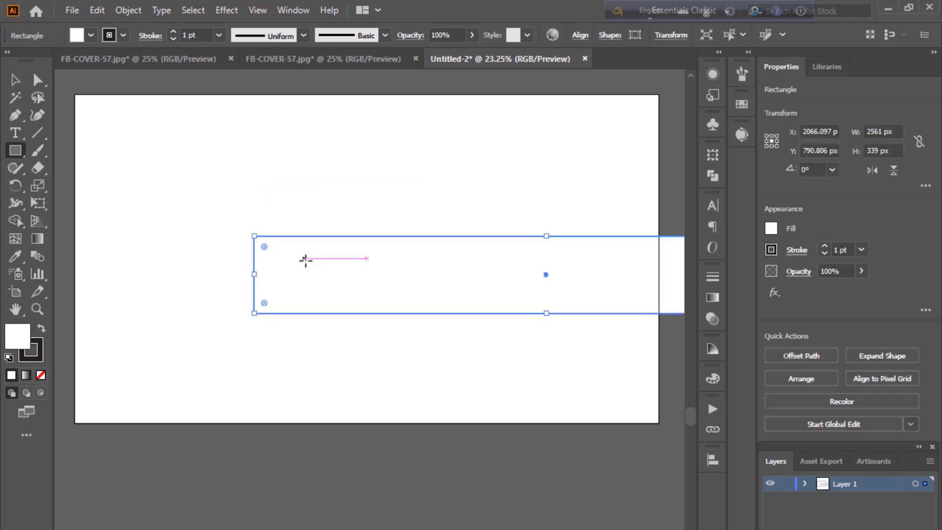
{"action": "left_click", "coordinate": [712, 460]}
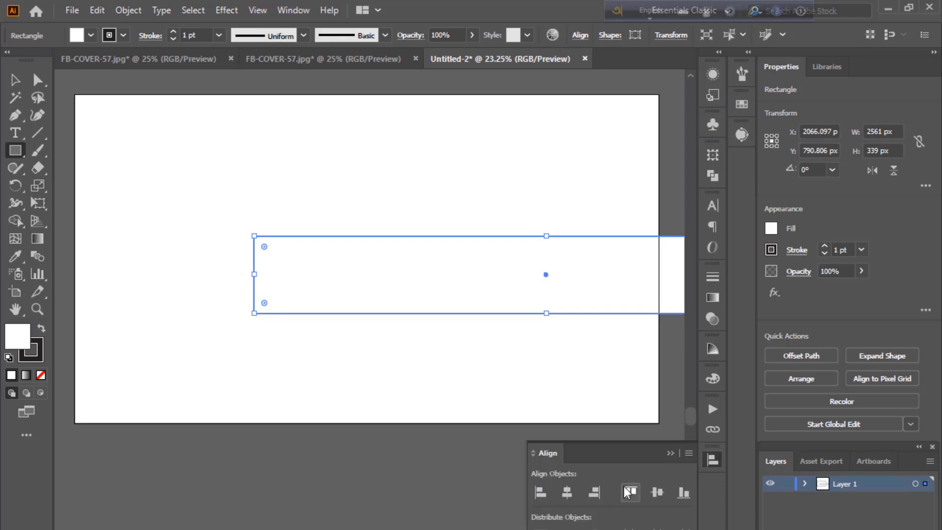
{"action": "left_click", "coordinate": [567, 492]}
{"action": "left_click", "coordinate": [657, 492]}
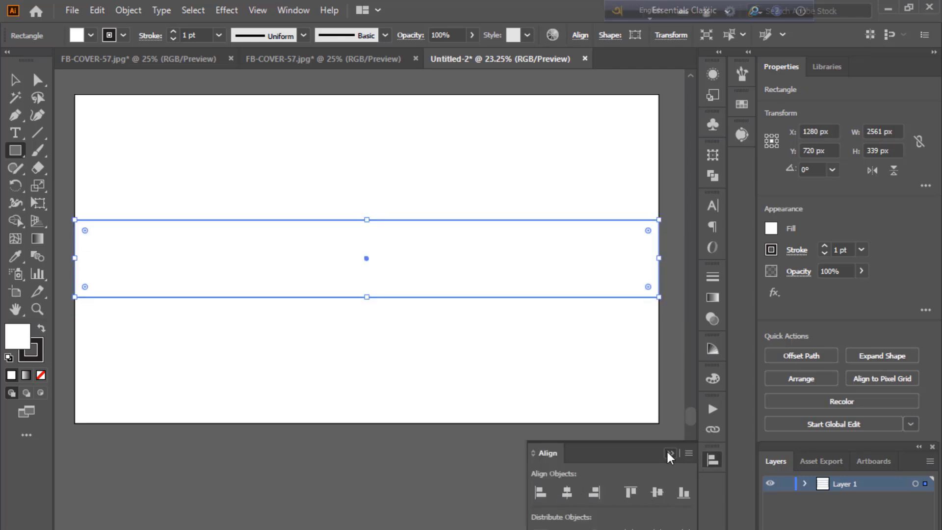
{"action": "left_click", "coordinate": [666, 450]}
Step: Convert the centred band rectangle into guides
{"action": "right_click", "coordinate": [345, 255]}
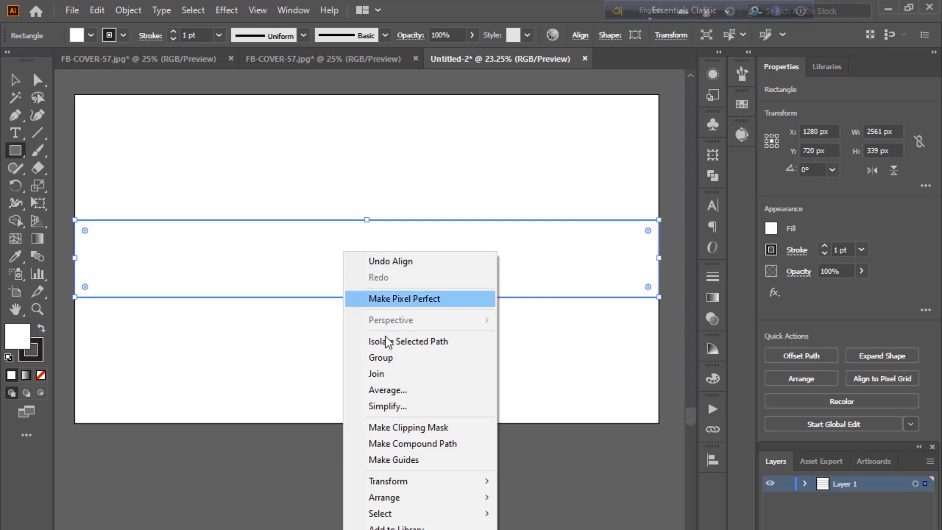
{"action": "left_click", "coordinate": [393, 460]}
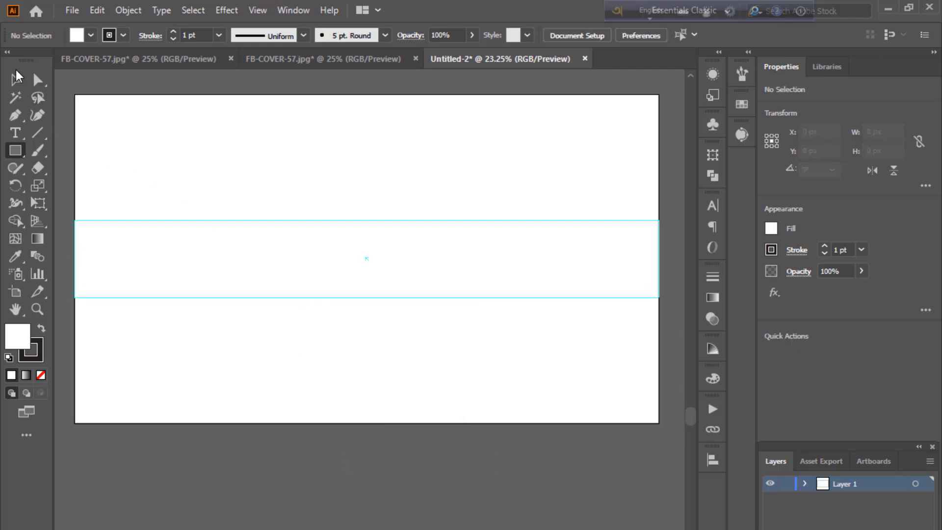
{"action": "left_click", "coordinate": [15, 80]}
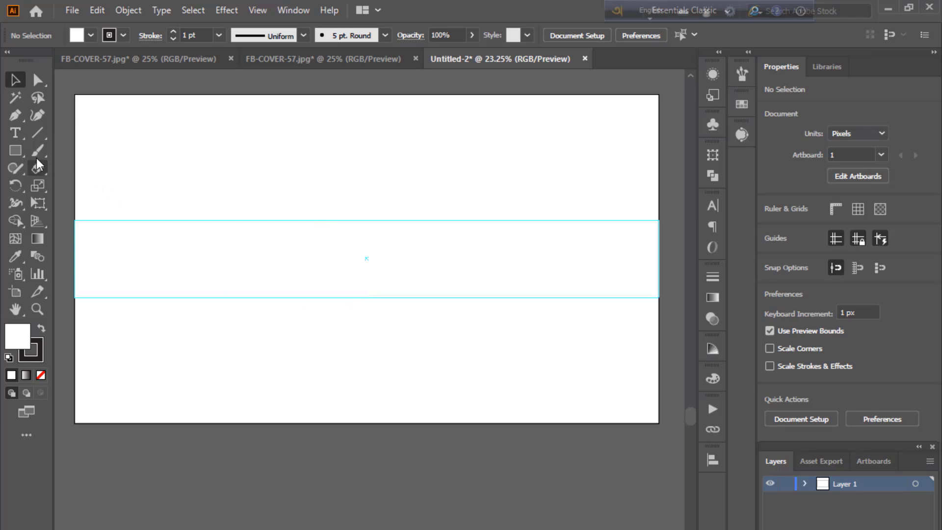
Step: Create a 1236 × 338 px rectangle centred on the artboard
{"action": "left_click", "coordinate": [15, 151]}
{"action": "left_click", "coordinate": [337, 249]}
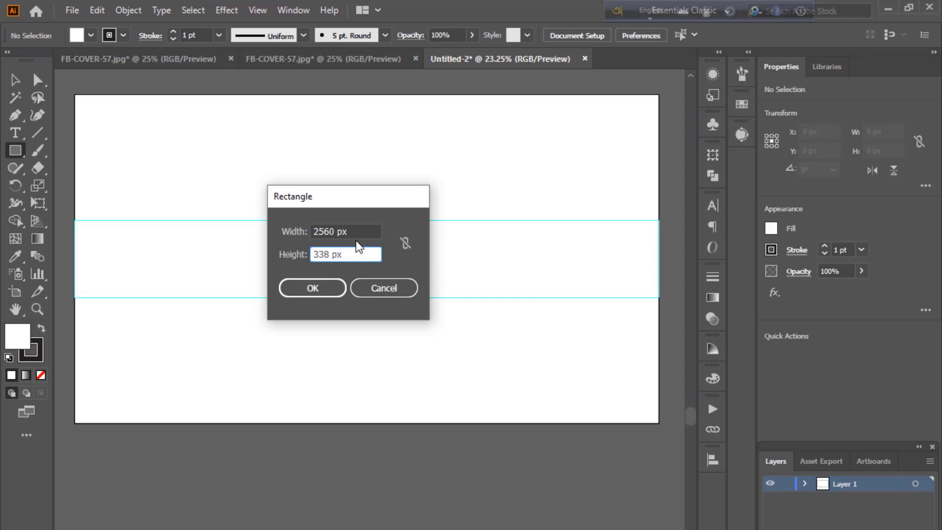
{"action": "left_click_drag", "start_coordinate": [350, 231], "coordinate": [302, 229]}
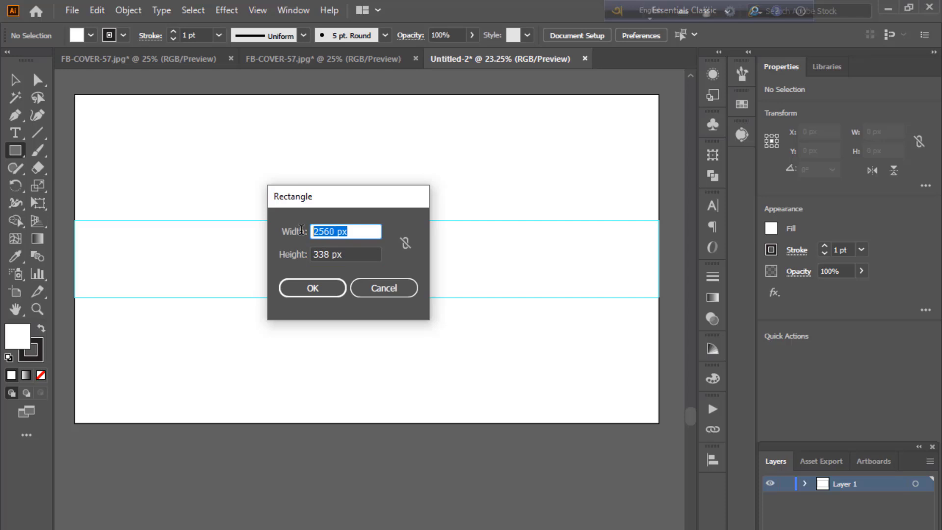
{"action": "type", "text": "1235"}
{"action": "key", "text": "Return"}
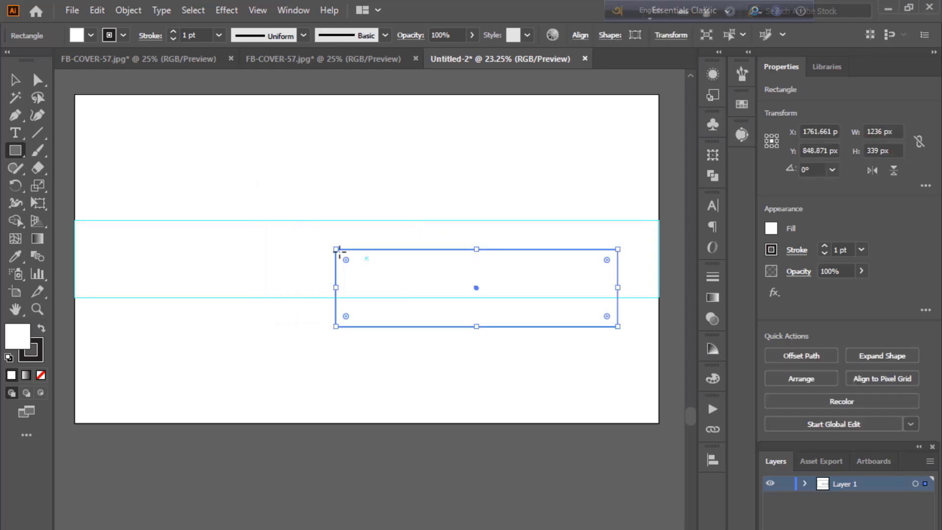
{"action": "left_click", "coordinate": [713, 463]}
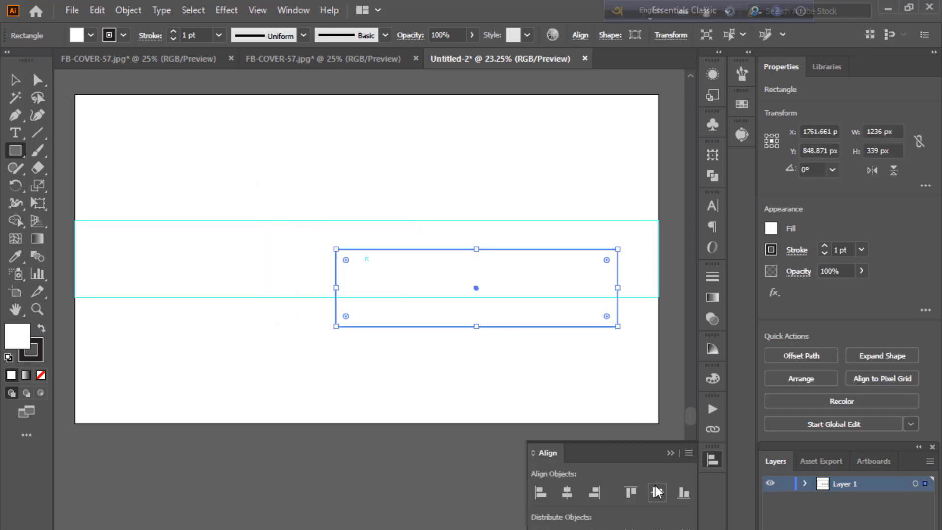
{"action": "left_click", "coordinate": [656, 492]}
{"action": "left_click", "coordinate": [568, 492]}
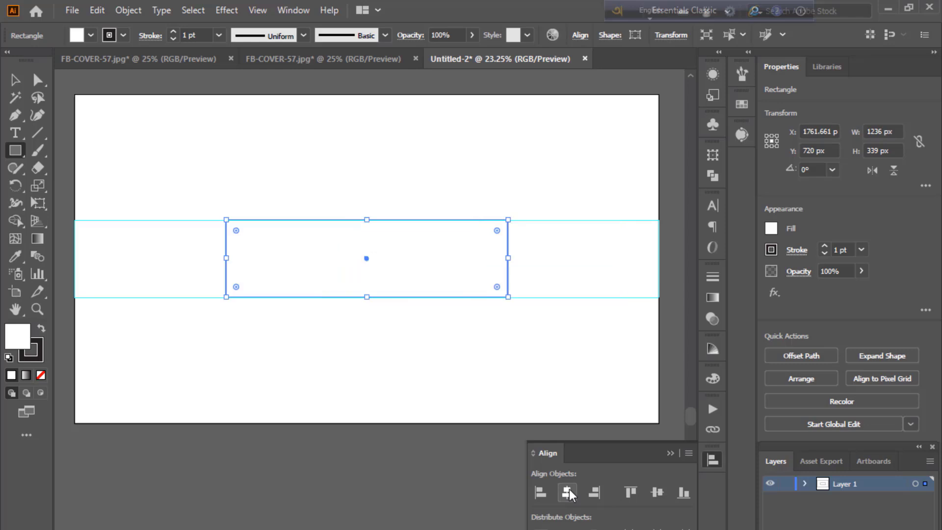
{"action": "left_click", "coordinate": [669, 453]}
Step: Convert the centred 1236 px rectangle into guides
{"action": "right_click", "coordinate": [324, 232]}
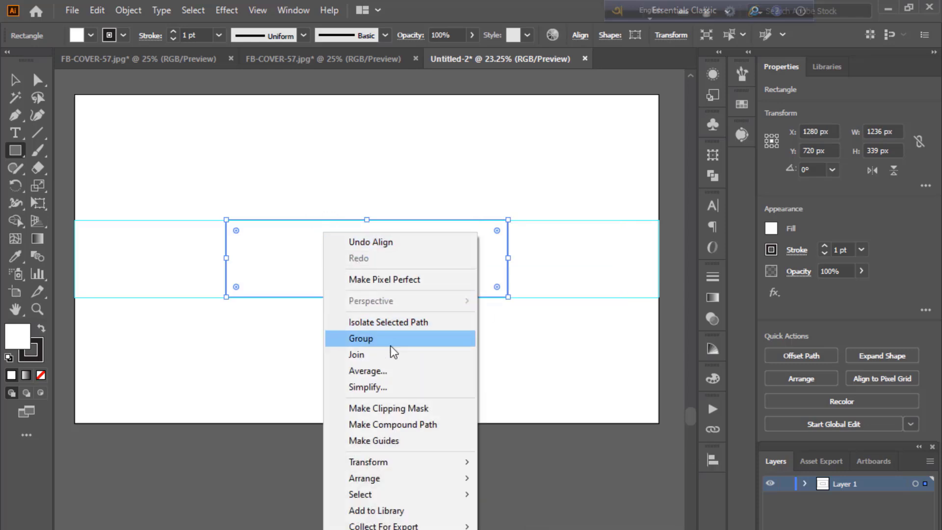
{"action": "left_click", "coordinate": [374, 440]}
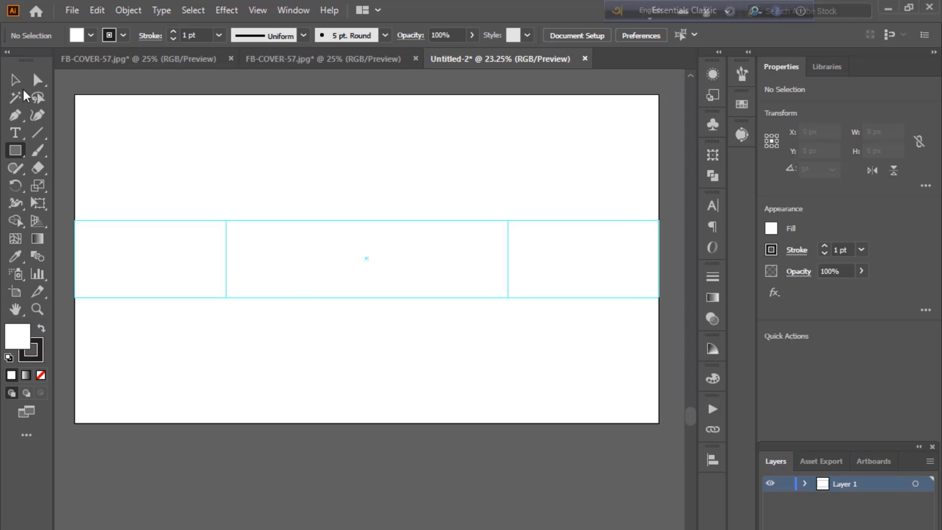
{"action": "left_click", "coordinate": [14, 79]}
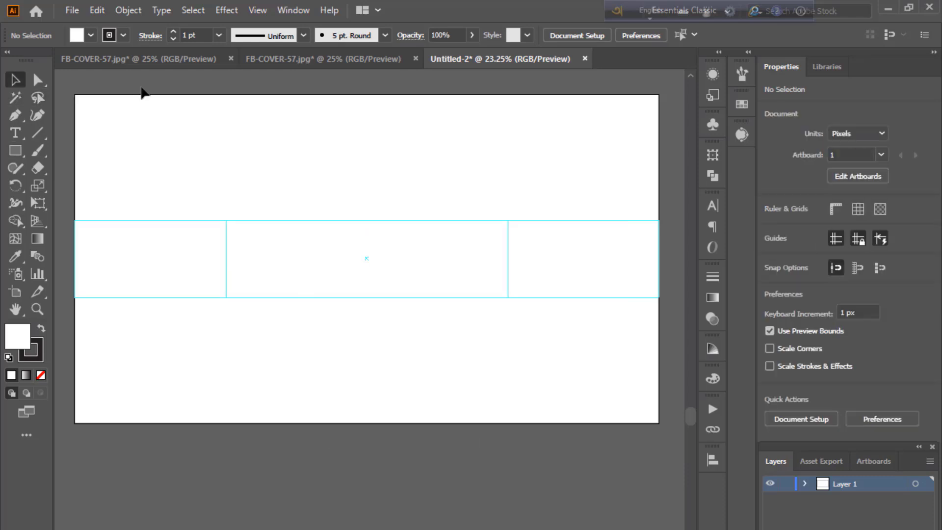
{"action": "key", "text": "ctrl+equal"}
{"action": "key", "text": "ctrl+equal"}
Step: Start a pen path at the band's top-left, curving down to the lower guide intersection
{"action": "key", "text": "ctrl+minus"}
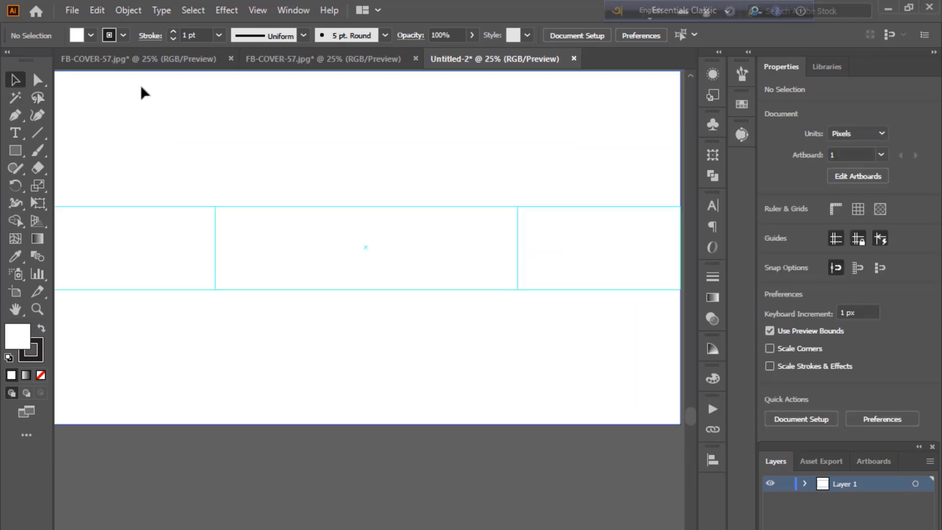
{"action": "key", "text": "ctrl+minus"}
{"action": "key", "text": "ctrl+equal"}
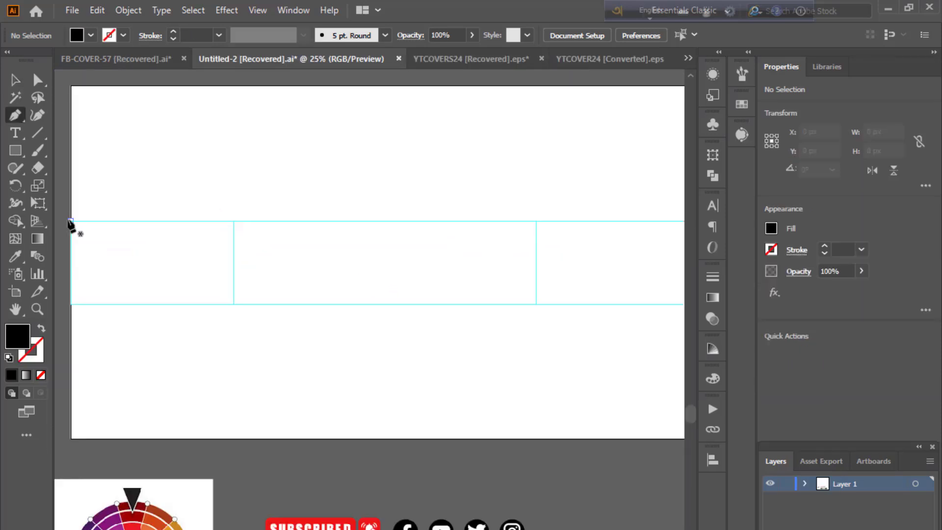
{"action": "left_click", "coordinate": [70, 222]}
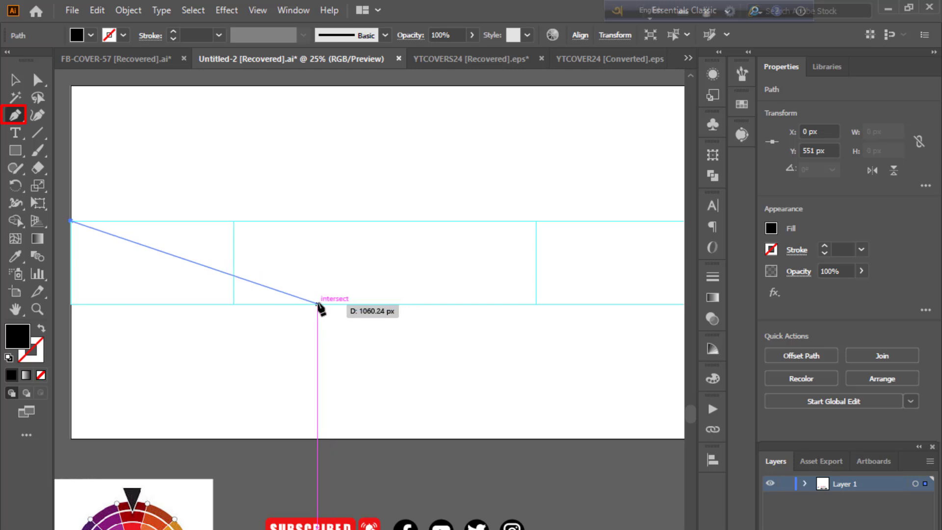
{"action": "left_click_drag", "start_coordinate": [317, 304], "coordinate": [378, 384]}
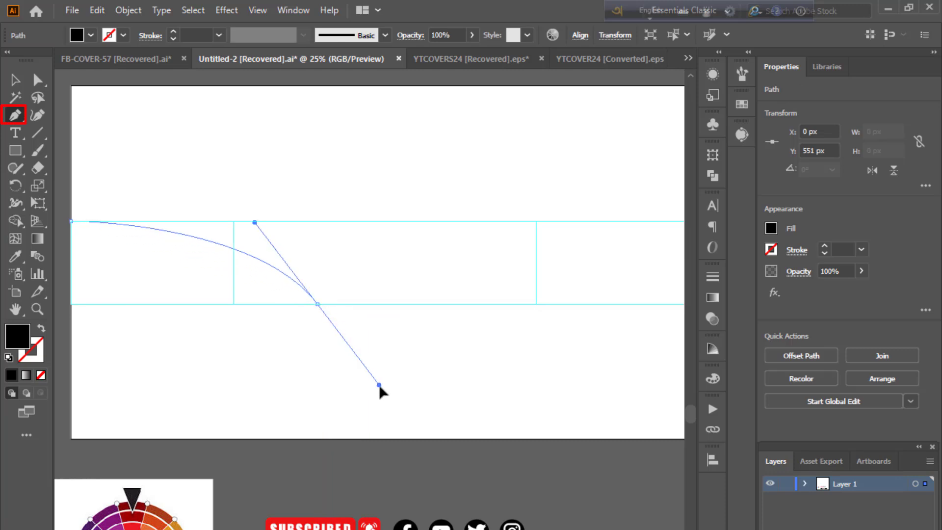
{"action": "left_click", "coordinate": [379, 384]}
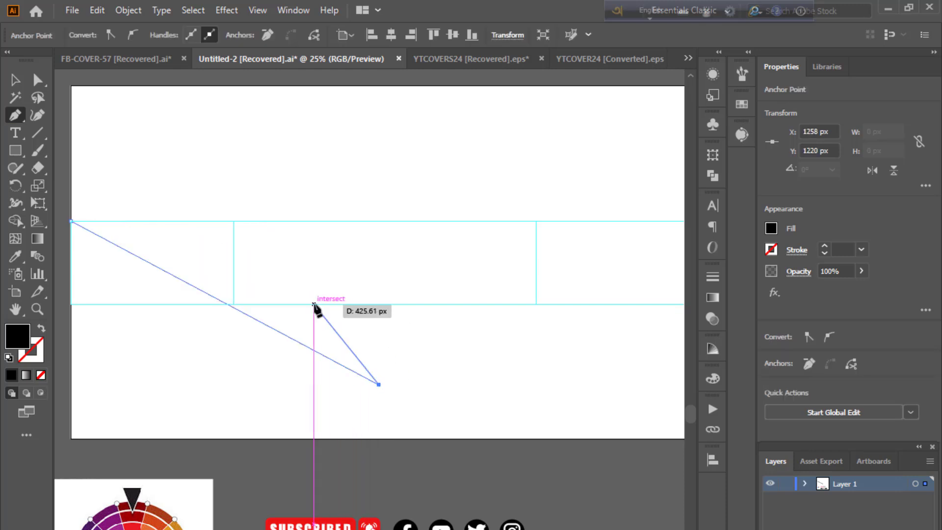
{"action": "key", "text": "Escape"}
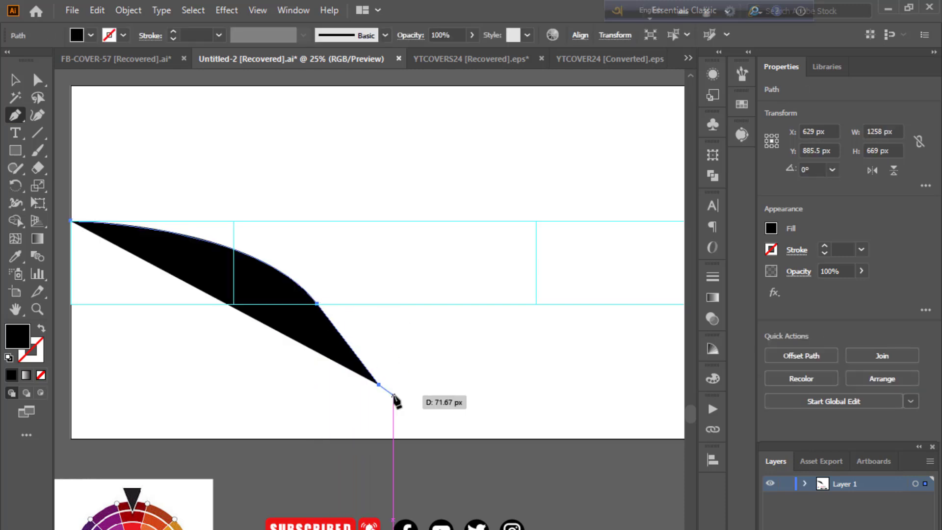
Step: Close the shape with corners at the band's bottom-left and top-left, then deselect
{"action": "left_click", "coordinate": [379, 384]}
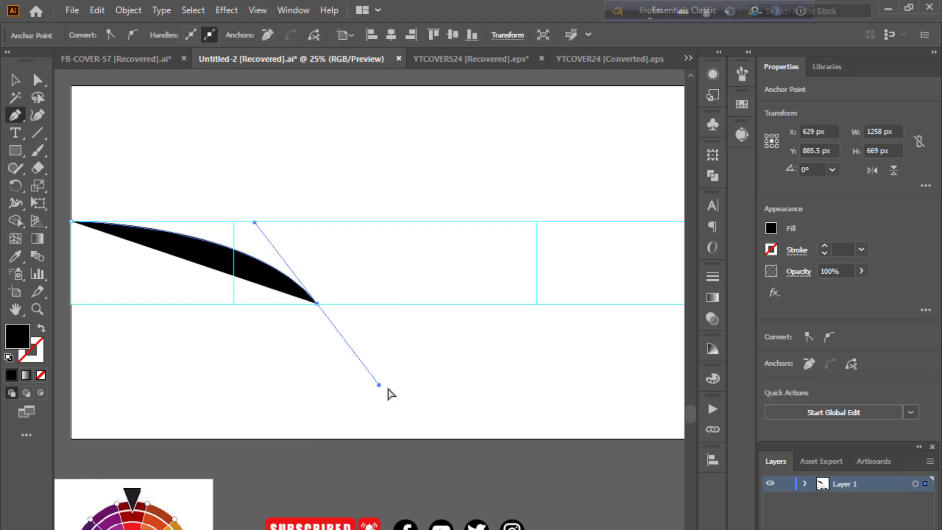
{"action": "left_click", "coordinate": [315, 304]}
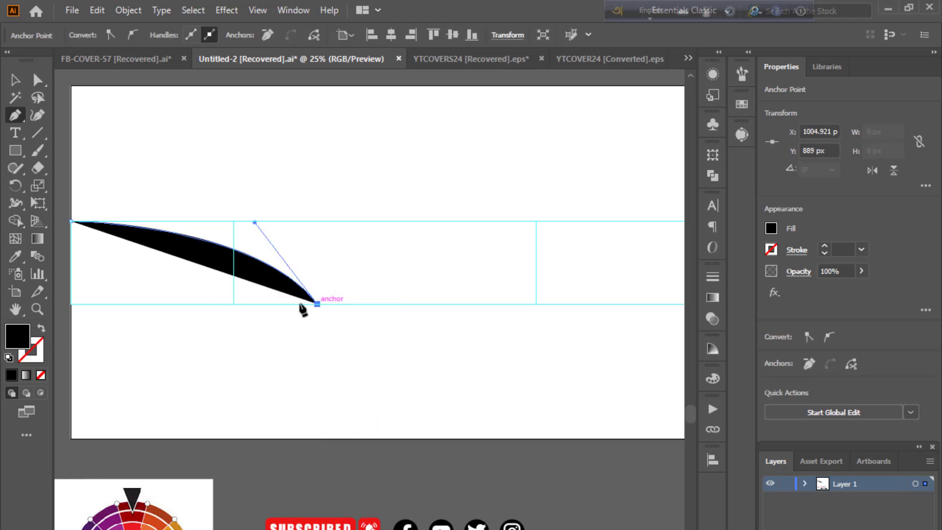
{"action": "left_click", "coordinate": [71, 303]}
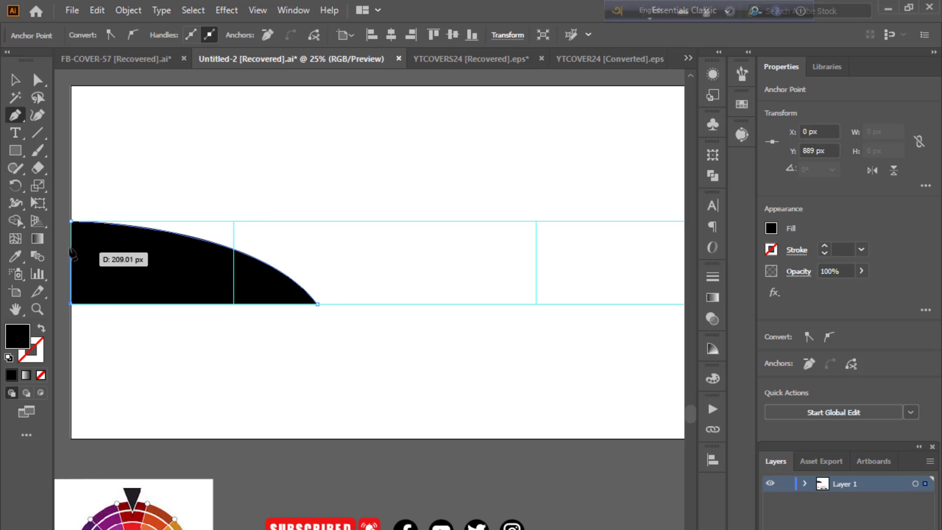
{"action": "left_click", "coordinate": [71, 221]}
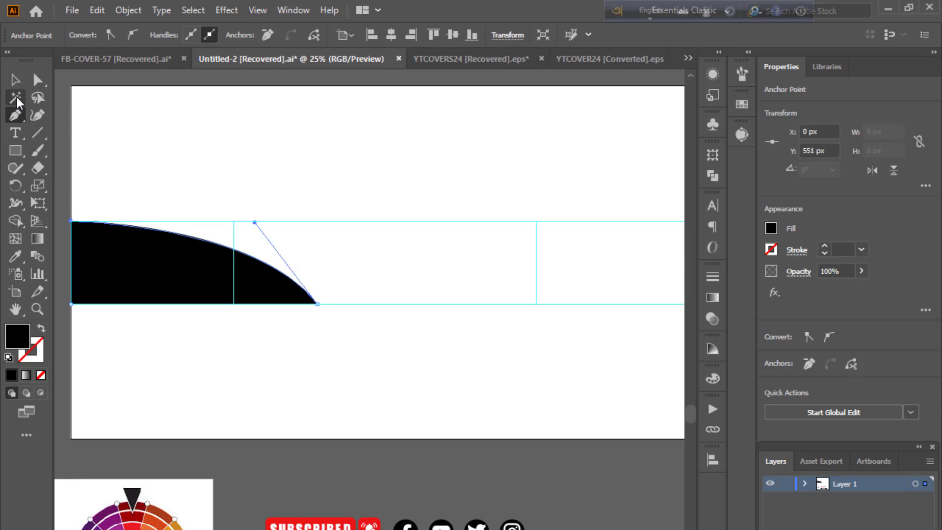
{"action": "left_click", "coordinate": [15, 79]}
{"action": "left_click", "coordinate": [149, 80]}
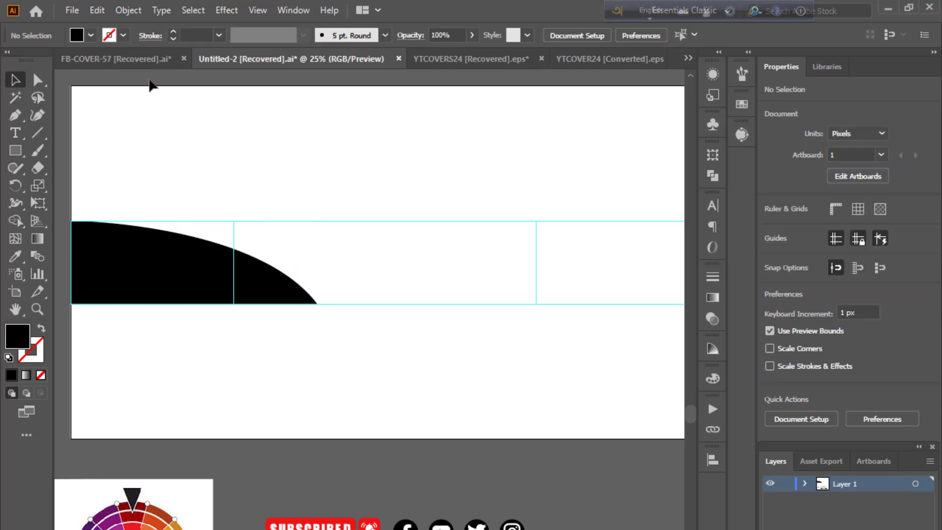
Step: Copy the curved shape to the band's right end and reflect it vertically
{"action": "key", "text": "ctrl+minus"}
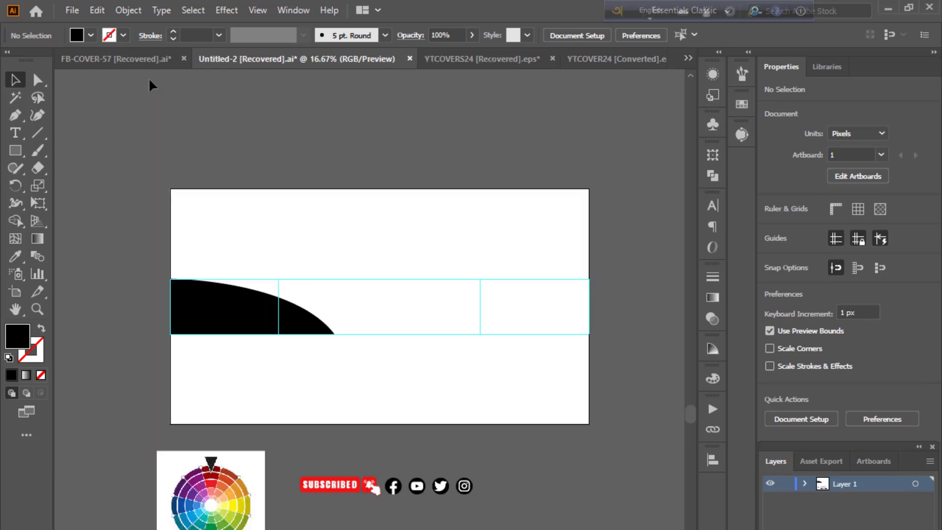
{"action": "left_click_drag", "start_coordinate": [357, 238], "coordinate": [316, 193]}
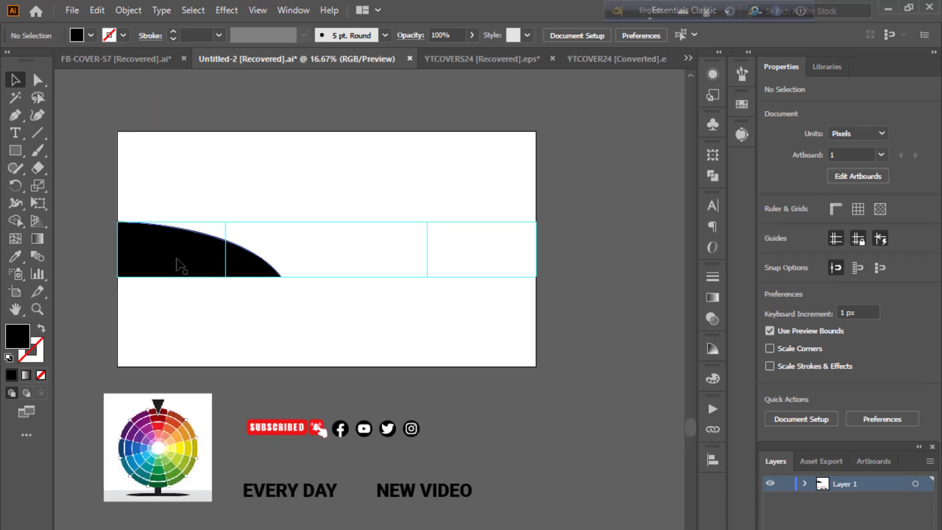
{"action": "left_click_drag", "start_coordinate": [176, 261], "coordinate": [433, 260]}
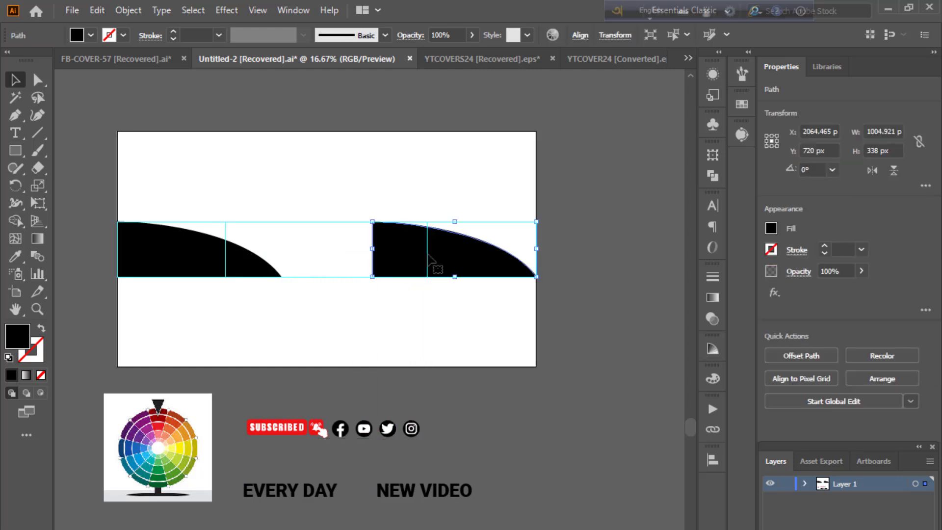
{"action": "right_click", "coordinate": [417, 249]}
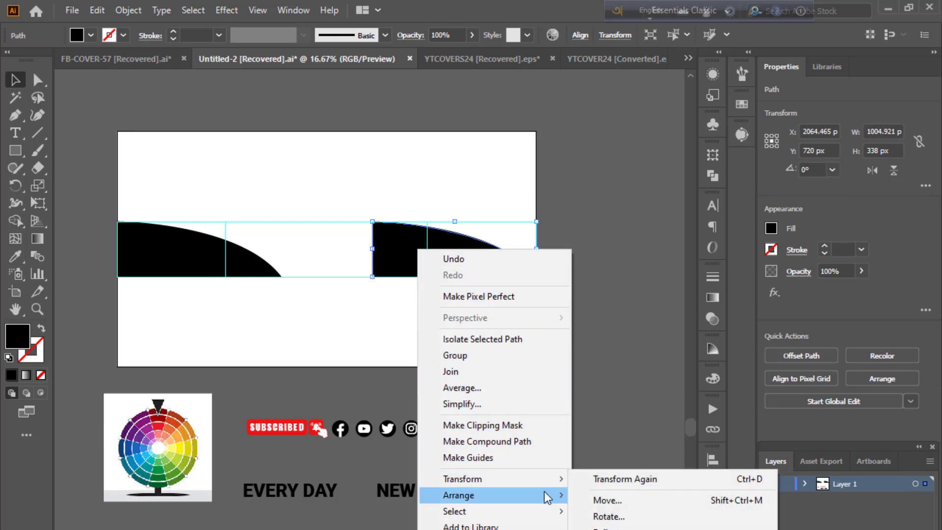
{"action": "mouse_move", "coordinate": [462, 478]}
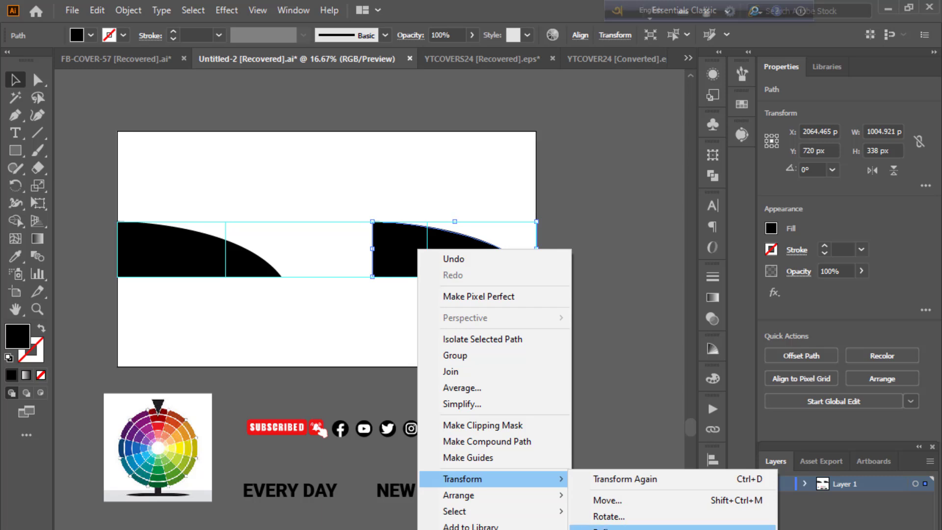
{"action": "left_click", "coordinate": [608, 527]}
{"action": "left_click", "coordinate": [566, 284]}
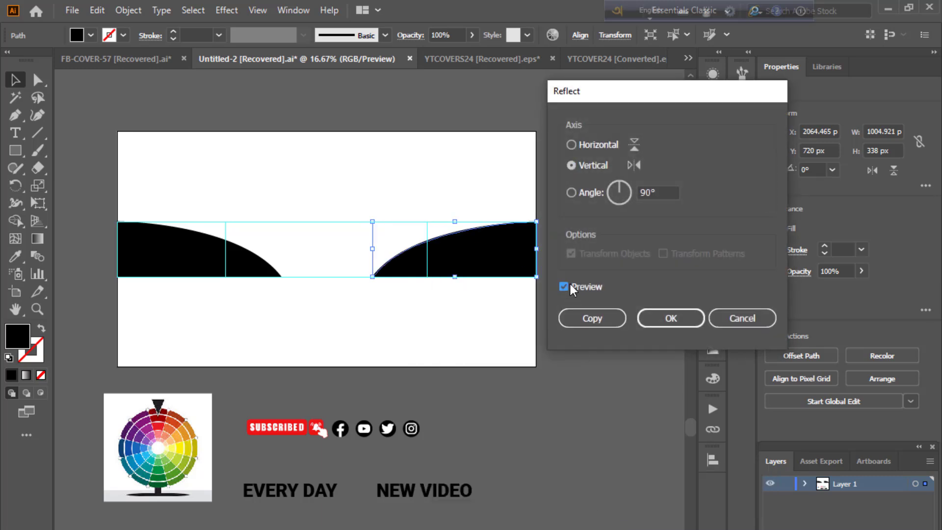
{"action": "left_click", "coordinate": [671, 318]}
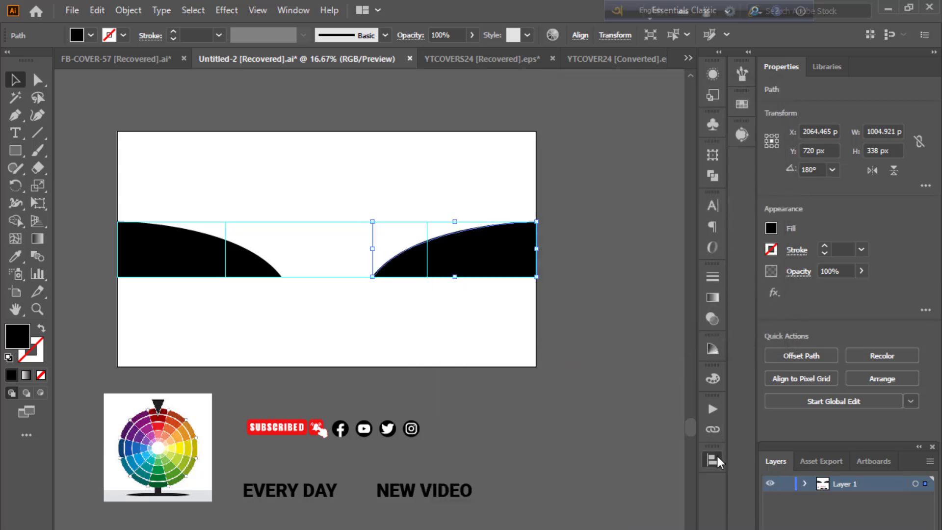
Step: Check both curved shapes' alignment, ending with the right shape selected
{"action": "left_click", "coordinate": [712, 458]}
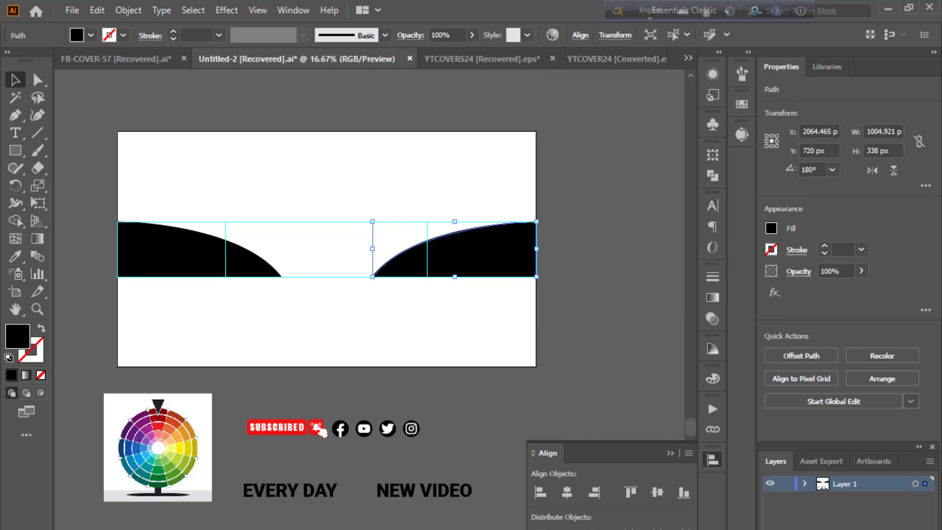
{"action": "left_click", "coordinate": [588, 371]}
{"action": "left_click", "coordinate": [215, 263]}
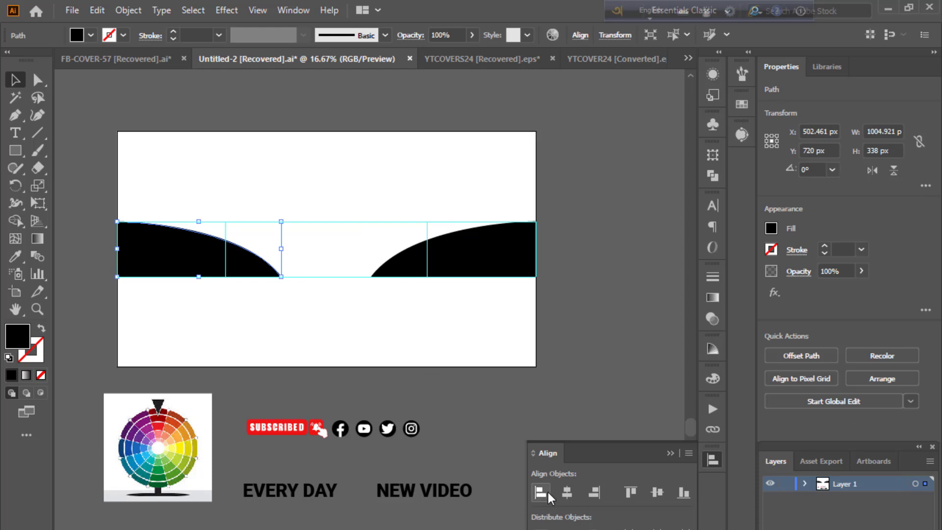
{"action": "left_click", "coordinate": [667, 451]}
{"action": "left_click", "coordinate": [579, 417]}
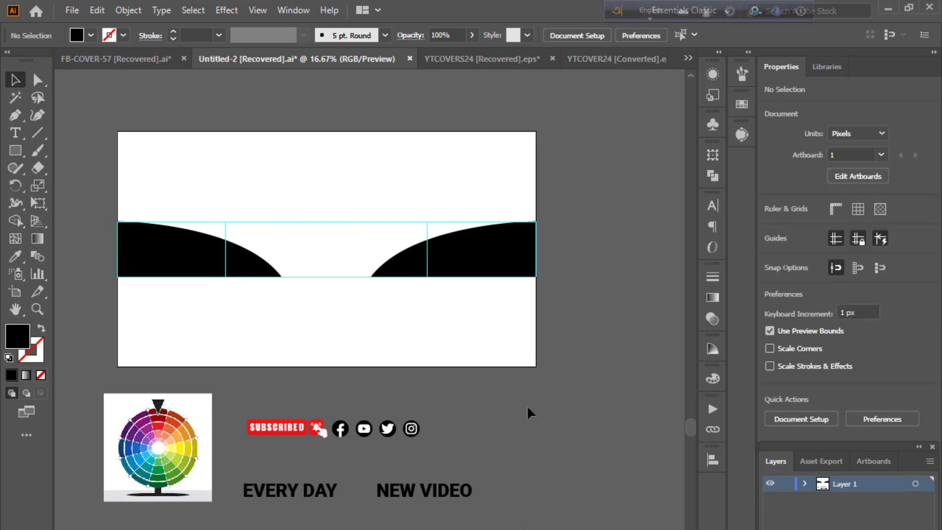
{"action": "left_click", "coordinate": [491, 257]}
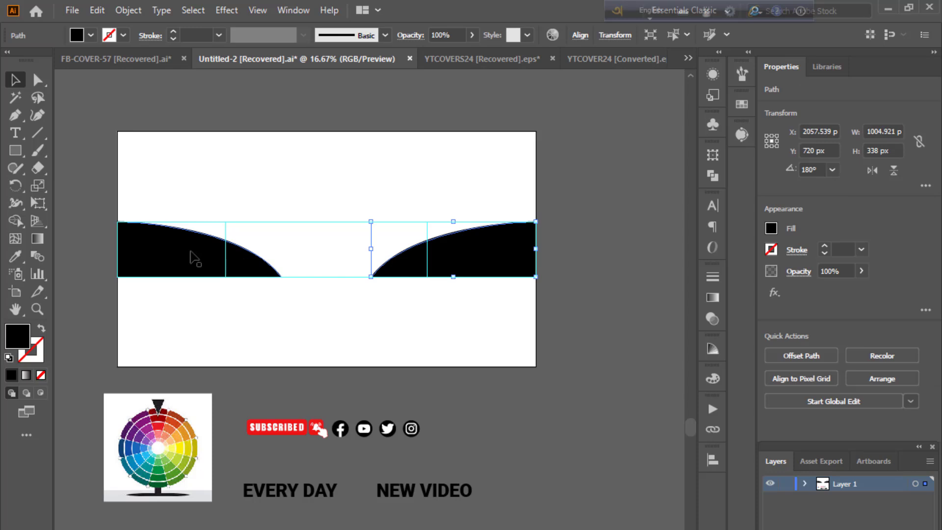
Step: Fill both curved shapes with a dark green eyedropped from the colour wheel
{"action": "left_click", "coordinate": [196, 259], "text": "shift"}
{"action": "left_click", "coordinate": [15, 255]}
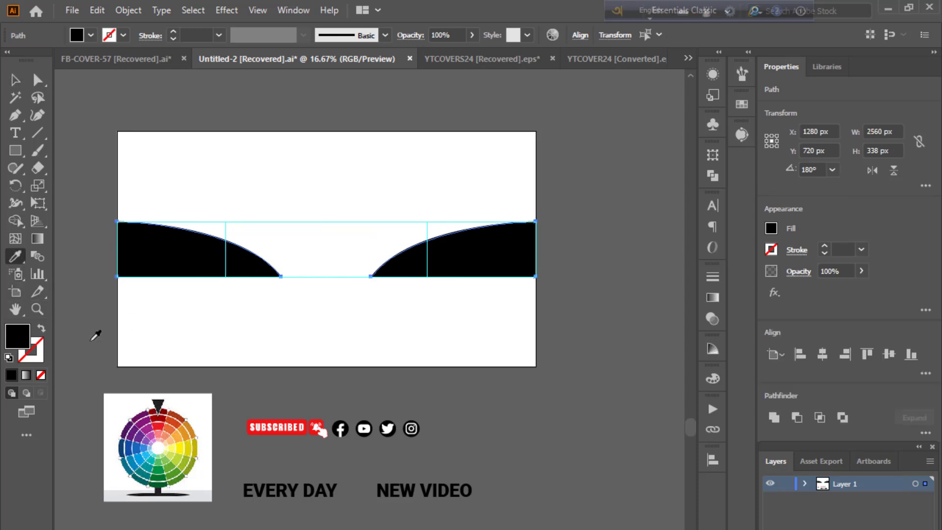
{"action": "left_click", "coordinate": [171, 467]}
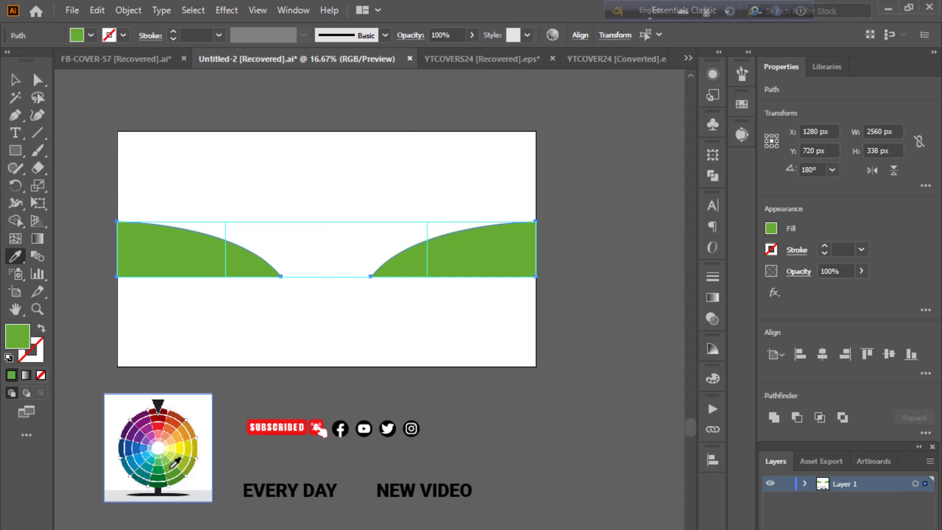
{"action": "left_click", "coordinate": [172, 475]}
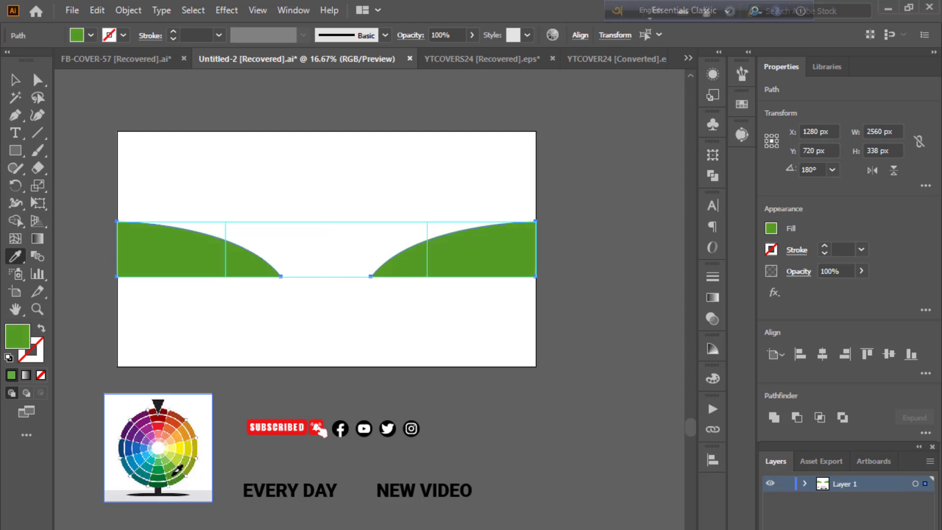
{"action": "left_click", "coordinate": [15, 80]}
{"action": "left_click", "coordinate": [136, 82]}
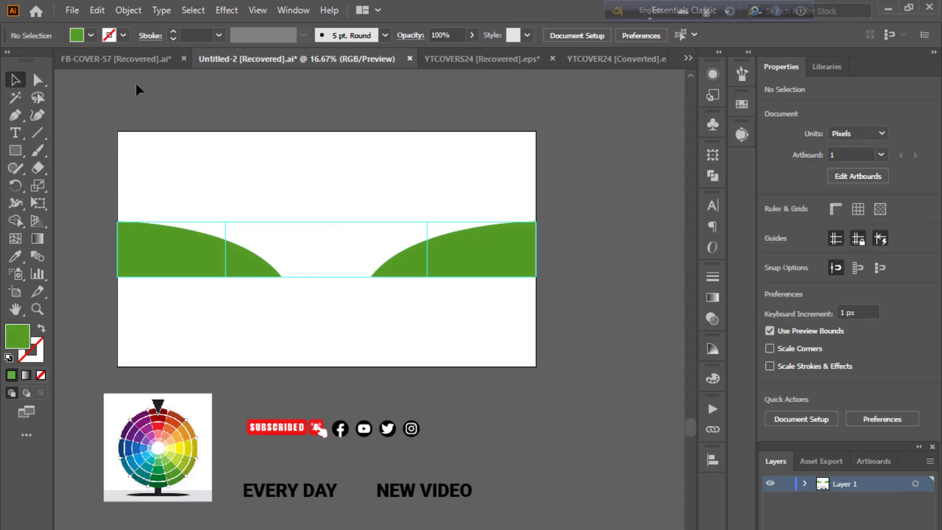
{"action": "key", "text": "ctrl+equal"}
{"action": "key", "text": "ctrl+equal"}
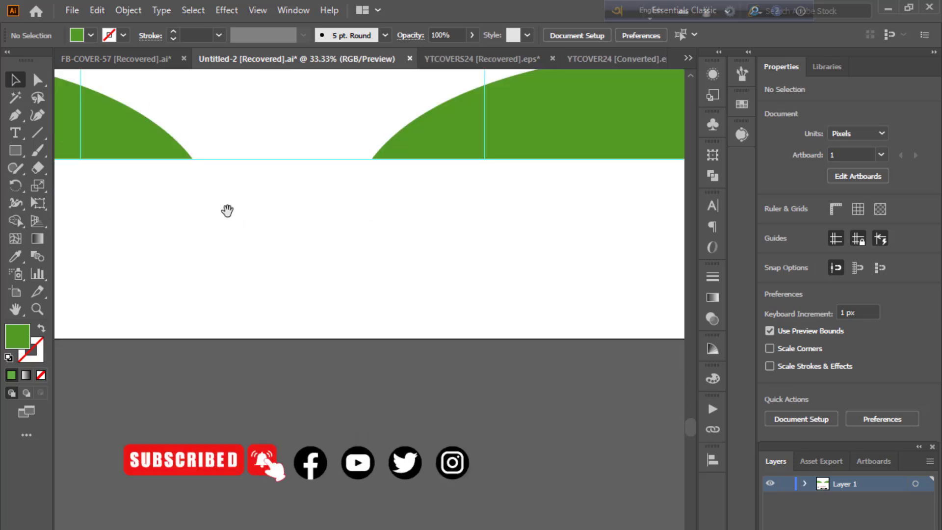
Step: Draw a slanted four-corner shape at the band's left end between the top and bottom guides
{"action": "left_click_drag", "start_coordinate": [228, 211], "coordinate": [337, 366]}
{"action": "left_click_drag", "start_coordinate": [294, 275], "coordinate": [393, 305]}
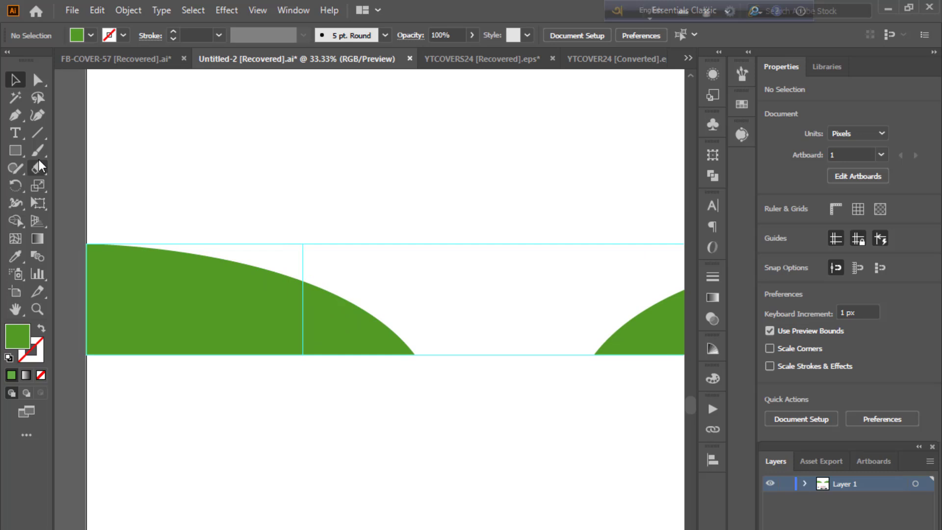
{"action": "left_click", "coordinate": [11, 116]}
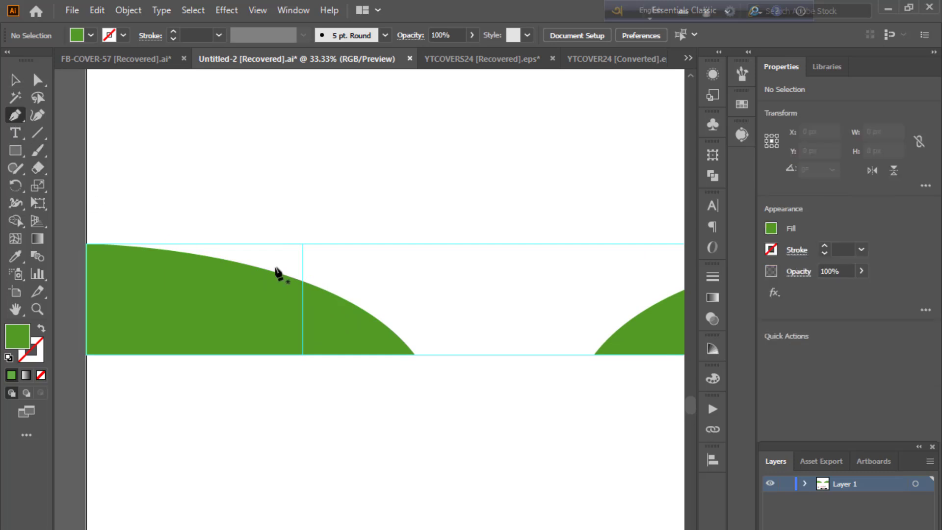
{"action": "left_click", "coordinate": [326, 354]}
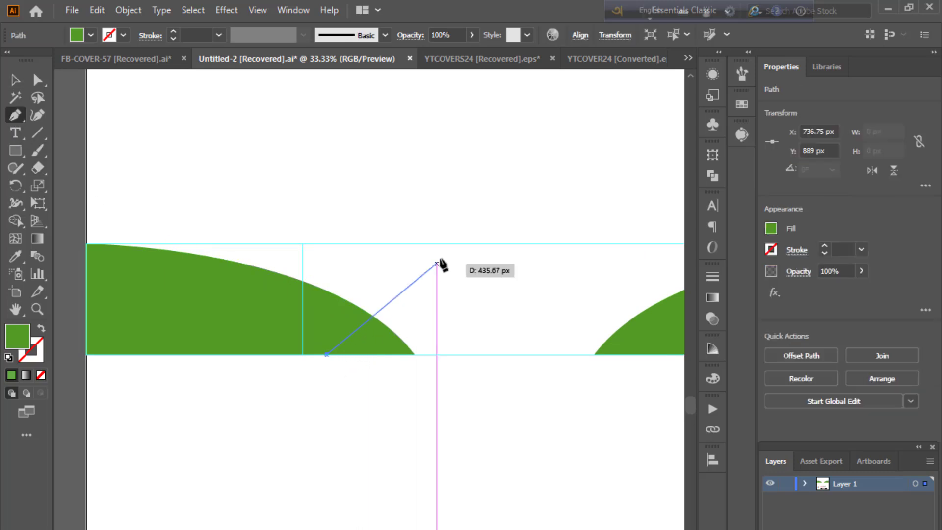
{"action": "left_click", "coordinate": [450, 244]}
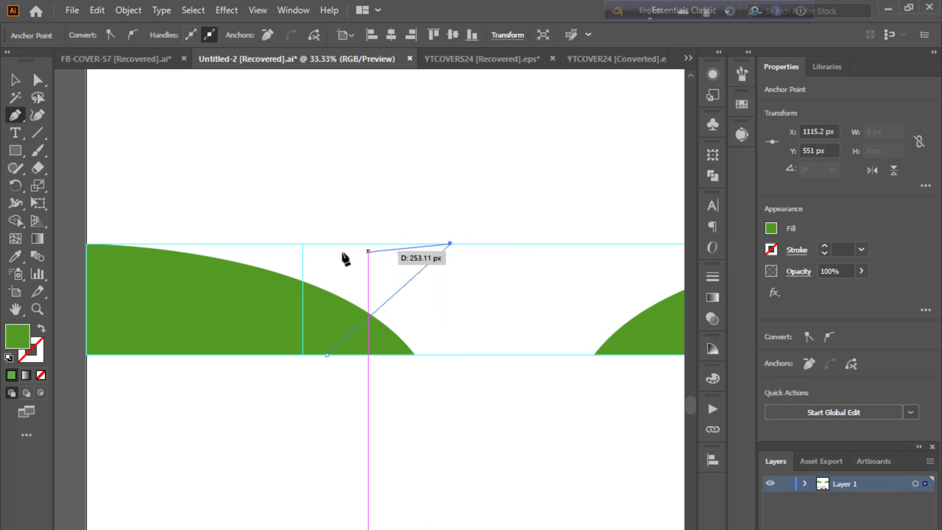
{"action": "left_click", "coordinate": [87, 244]}
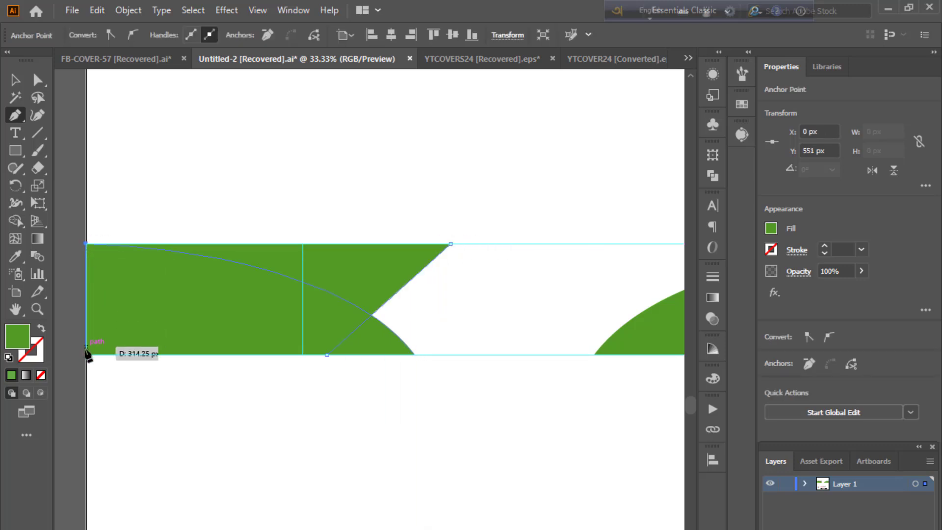
{"action": "left_click", "coordinate": [86, 355]}
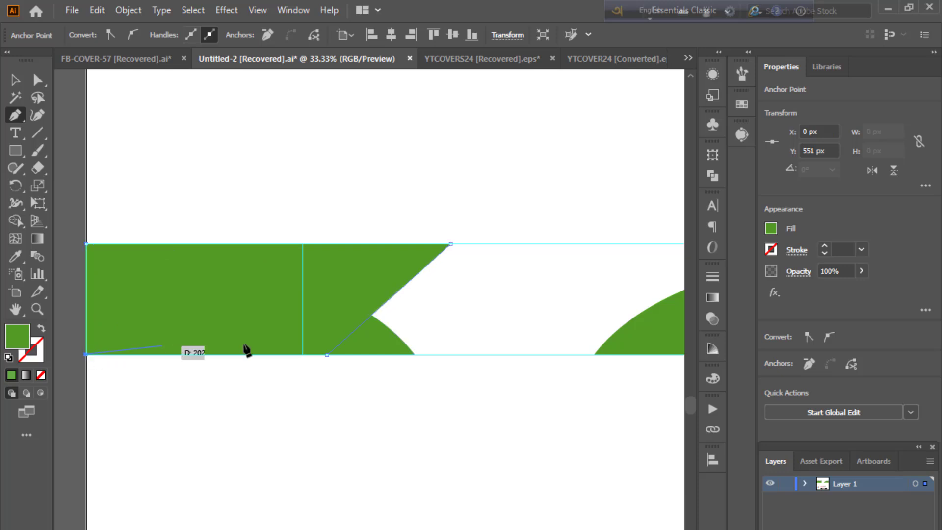
{"action": "left_click", "coordinate": [327, 354]}
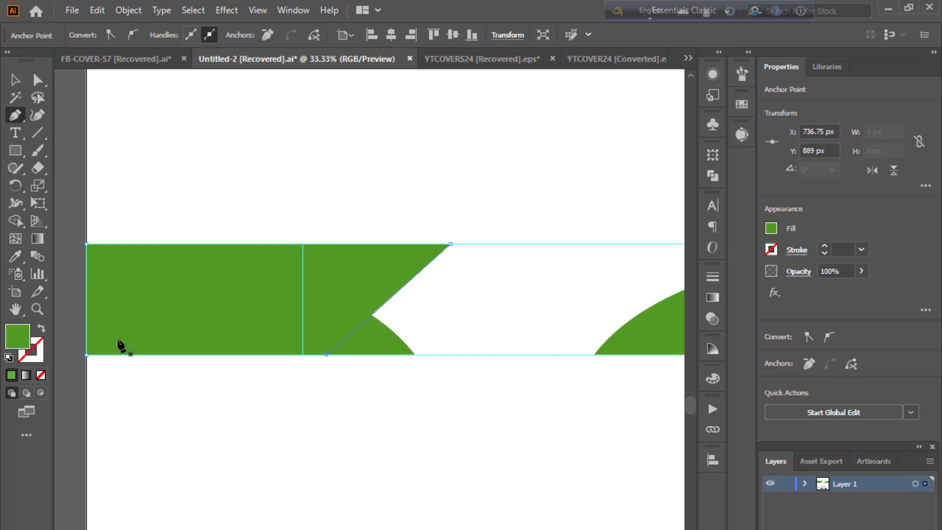
Step: Set the slanted shape's opacity to 36% and deselect it
{"action": "left_click", "coordinate": [861, 271]}
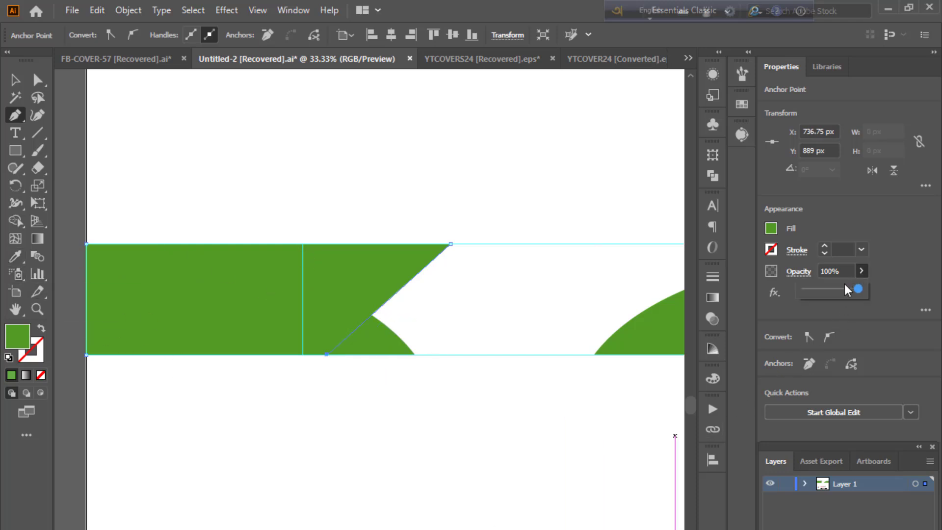
{"action": "left_click", "coordinate": [825, 288]}
{"action": "left_click", "coordinate": [14, 80]}
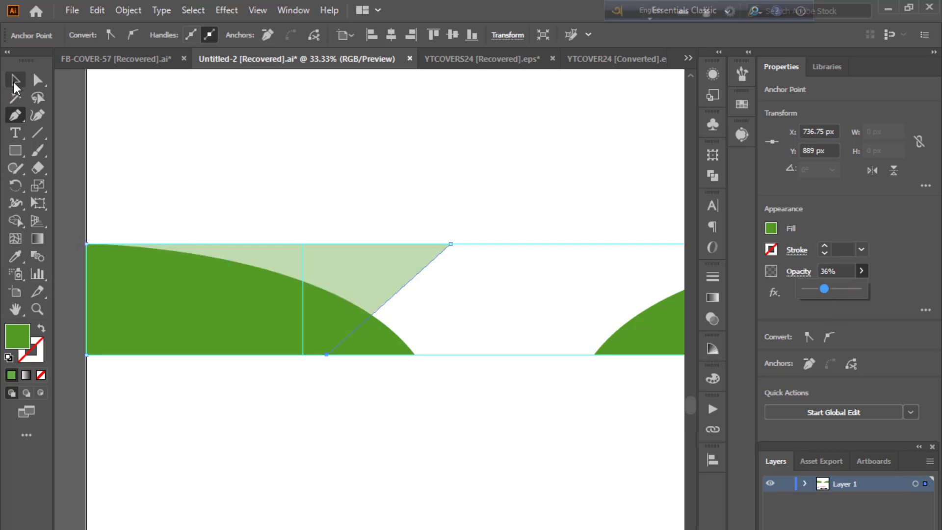
{"action": "key", "text": "ctrl+shift+a"}
Step: Copy the pale shape to the band's right end and reflect it across the vertical axis
{"action": "key", "text": "ctrl+minus"}
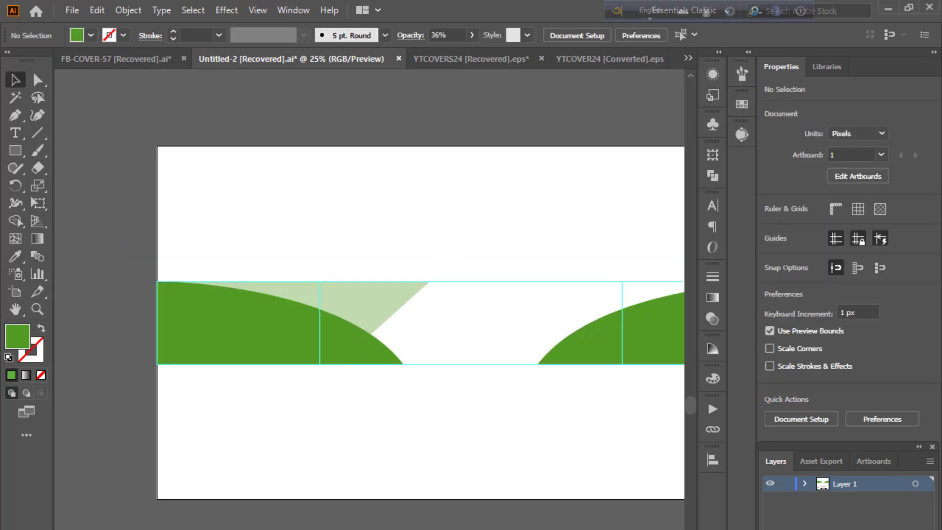
{"action": "key", "text": "ctrl+minus"}
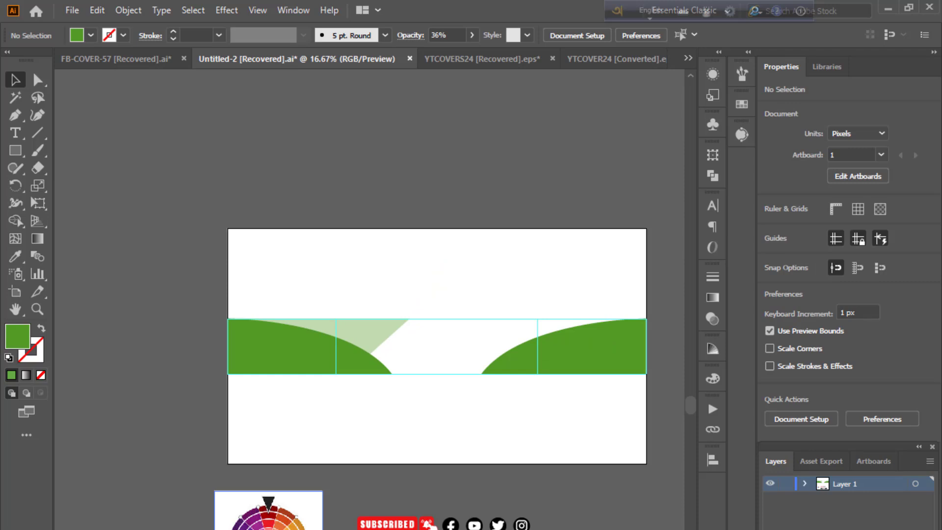
{"action": "left_click_drag", "start_coordinate": [491, 471], "coordinate": [382, 417]}
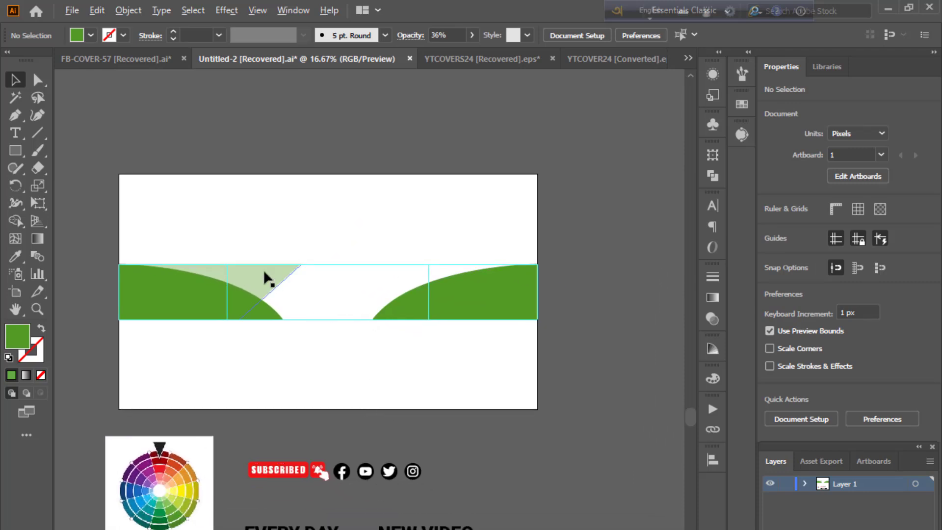
{"action": "left_click_drag", "start_coordinate": [268, 279], "coordinate": [499, 281]}
{"action": "right_click", "coordinate": [372, 284]}
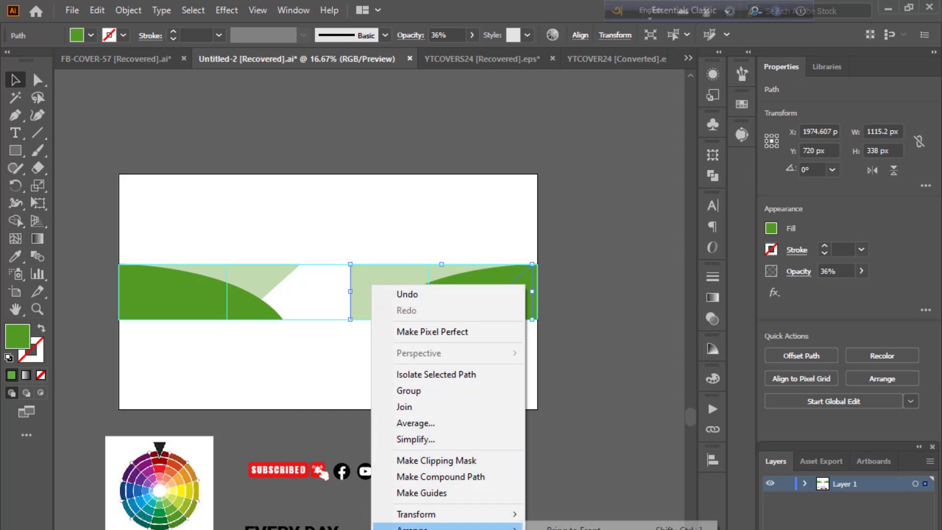
{"action": "mouse_move", "coordinate": [416, 513]}
{"action": "left_click", "coordinate": [546, 514]}
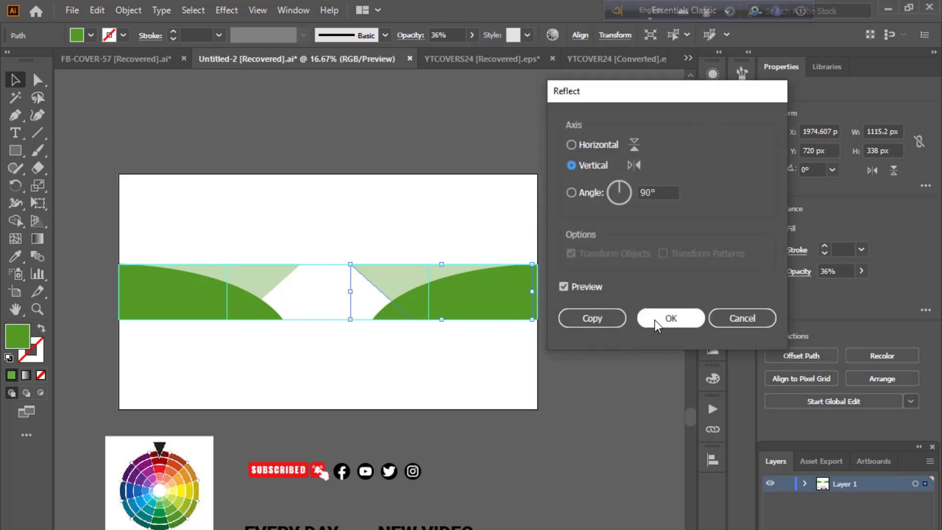
{"action": "left_click", "coordinate": [654, 319]}
Step: Align the mirrored pale shape to the artboard's right edge, then deselect it
{"action": "left_click", "coordinate": [711, 460]}
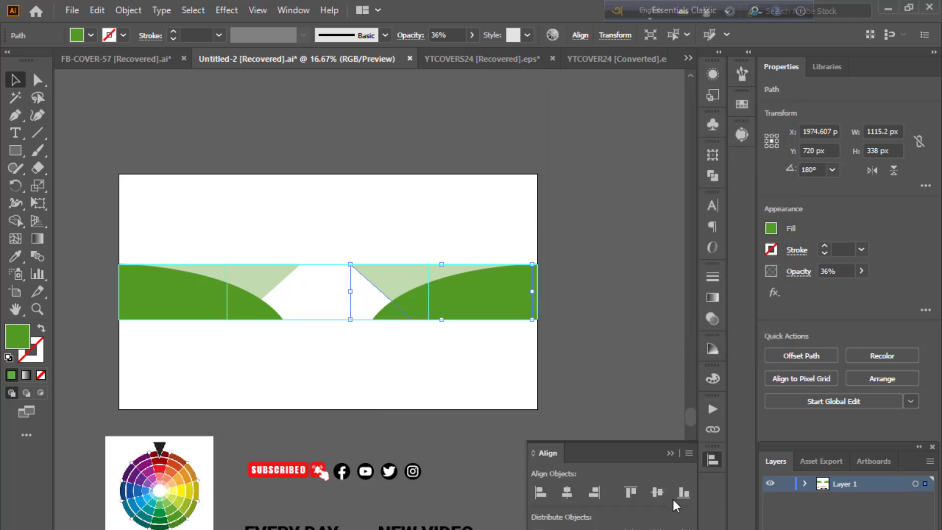
{"action": "left_click", "coordinate": [596, 496]}
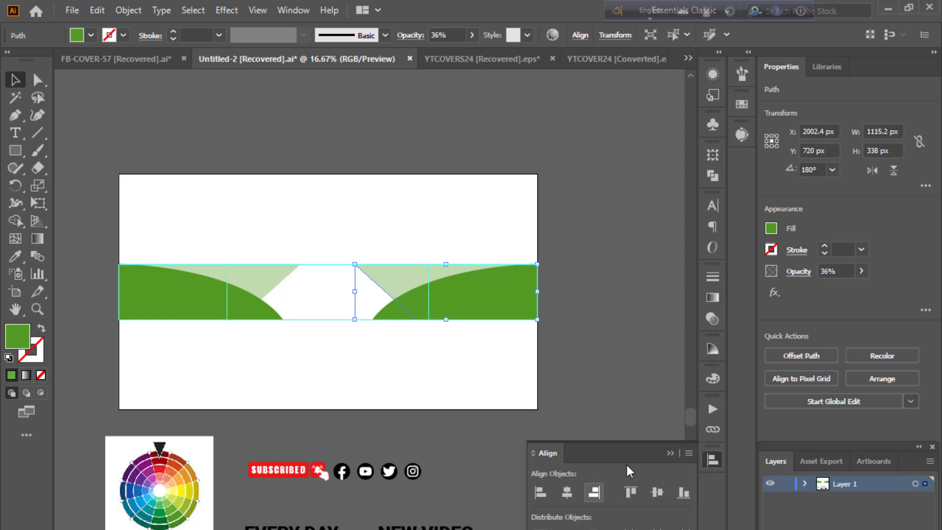
{"action": "left_click", "coordinate": [671, 453]}
{"action": "left_click", "coordinate": [652, 407]}
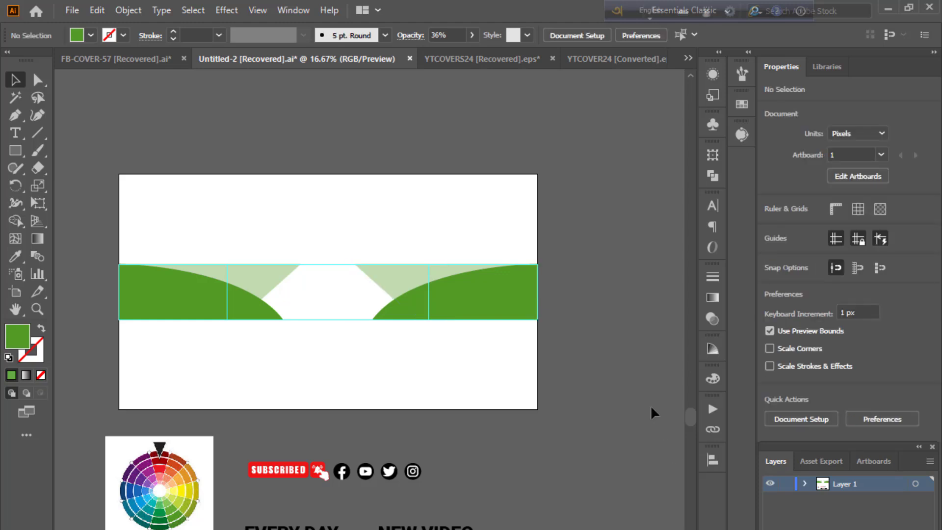
{"action": "scroll", "coordinate": [441, 498], "scroll_direction": "up", "scroll_amount": 2}
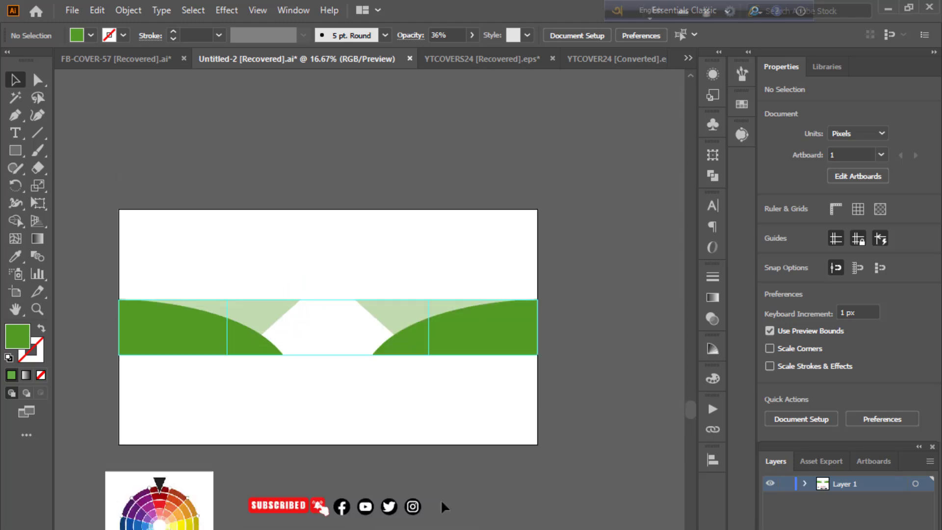
{"action": "scroll", "coordinate": [440, 498], "scroll_direction": "down", "scroll_amount": 3}
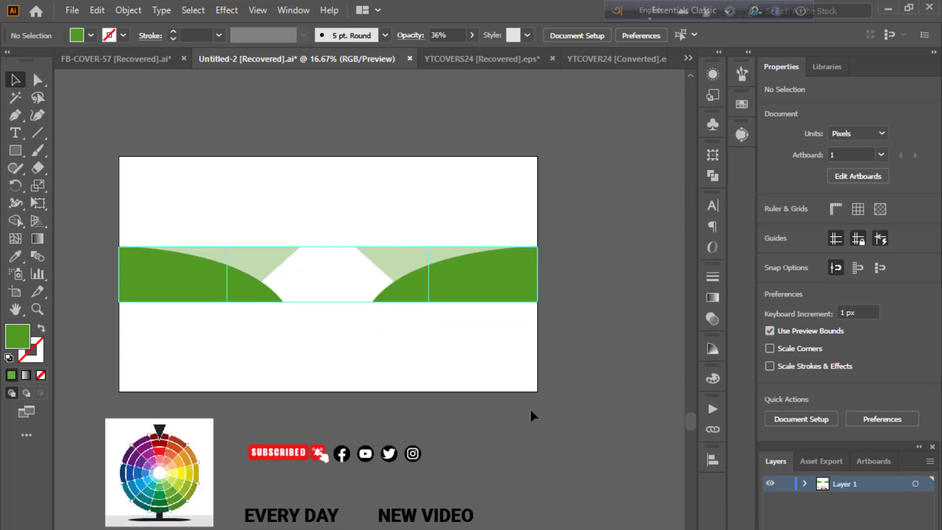
{"action": "key", "text": "ctrl+equal"}
{"action": "left_click_drag", "start_coordinate": [346, 329], "coordinate": [413, 425]}
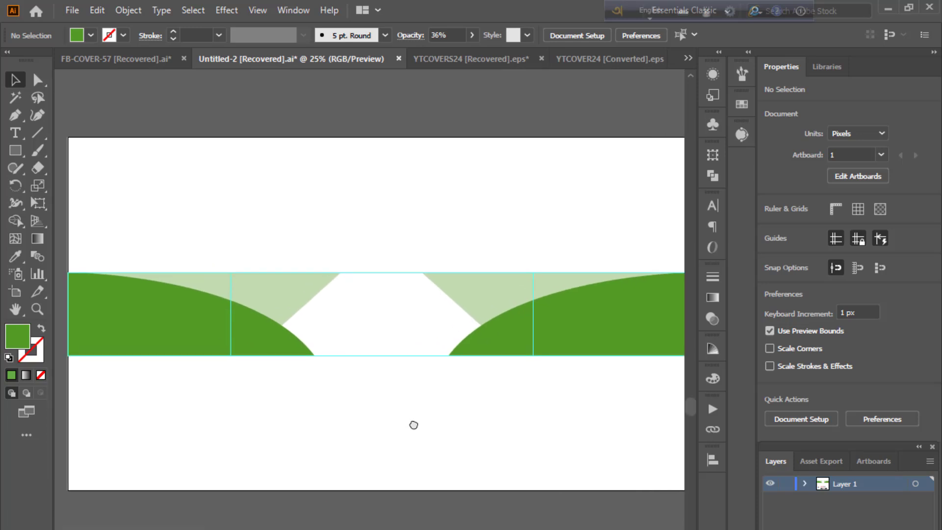
{"action": "scroll", "coordinate": [397, 422], "scroll_direction": "down", "scroll_amount": 1}
{"action": "scroll", "coordinate": [398, 419], "scroll_direction": "down", "scroll_amount": 1}
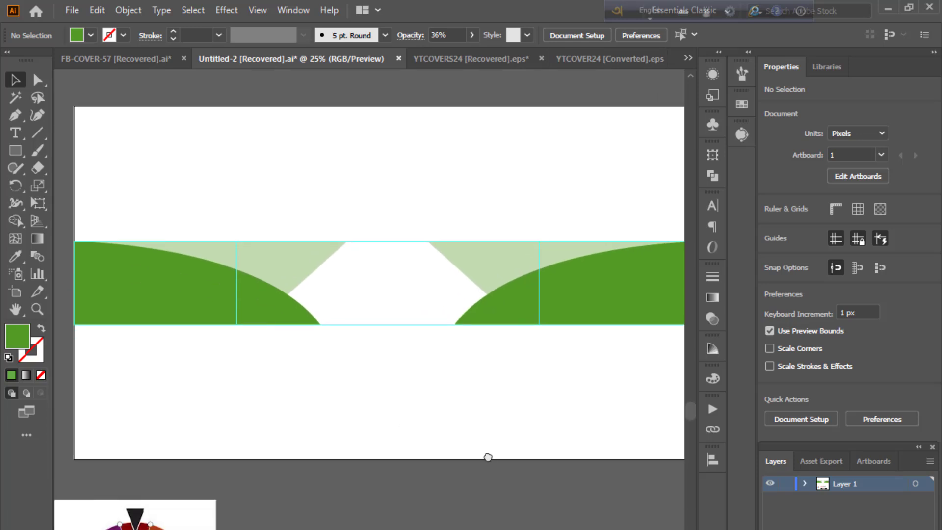
{"action": "left_click_drag", "start_coordinate": [485, 455], "coordinate": [473, 465]}
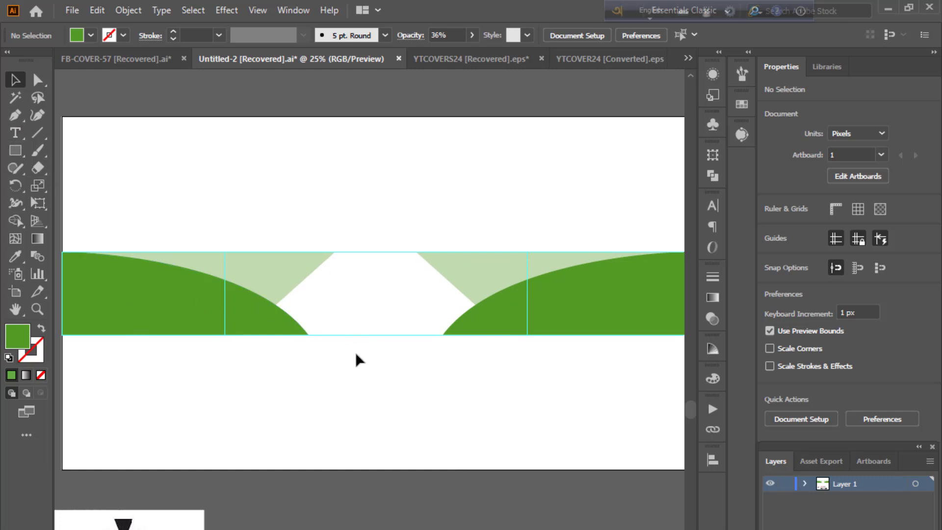
{"action": "key", "text": "ctrl+equal"}
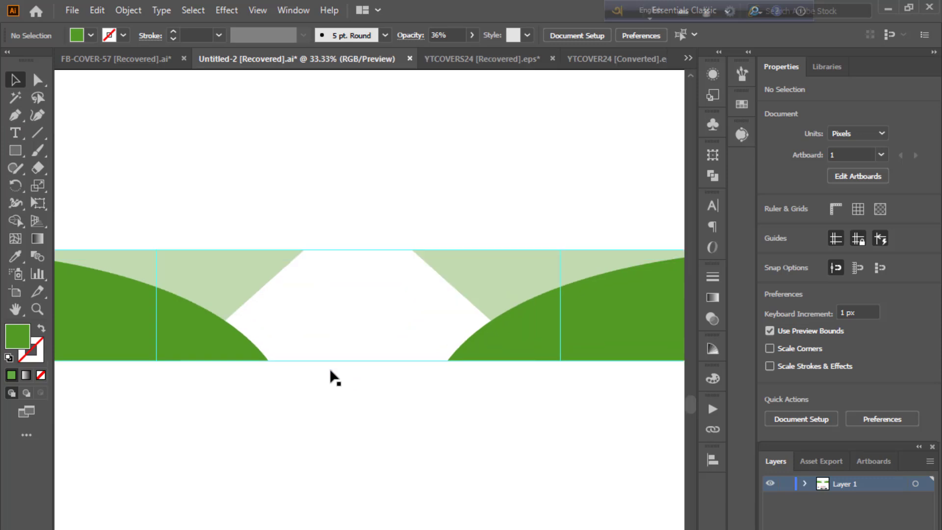
{"action": "key", "text": "ctrl+equal"}
{"action": "left_click_drag", "start_coordinate": [335, 377], "coordinate": [341, 410]}
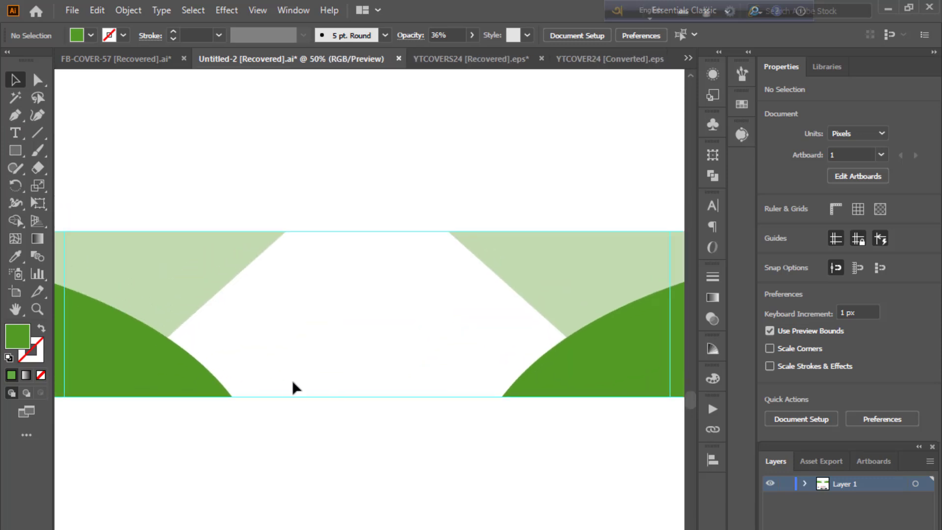
Step: Draw an inverted triangle from the band's top edge down to its bottom centre
{"action": "left_click", "coordinate": [19, 113]}
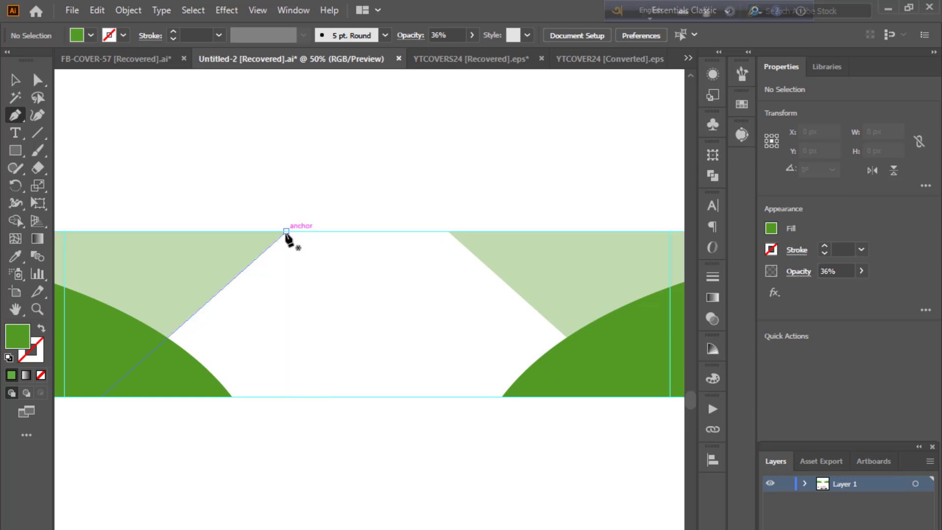
{"action": "left_click", "coordinate": [286, 231]}
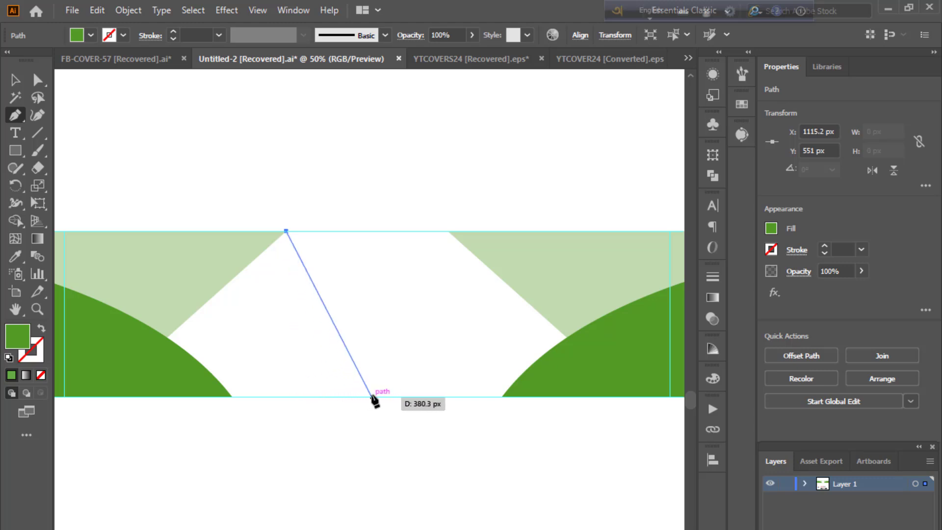
{"action": "left_click", "coordinate": [372, 397]}
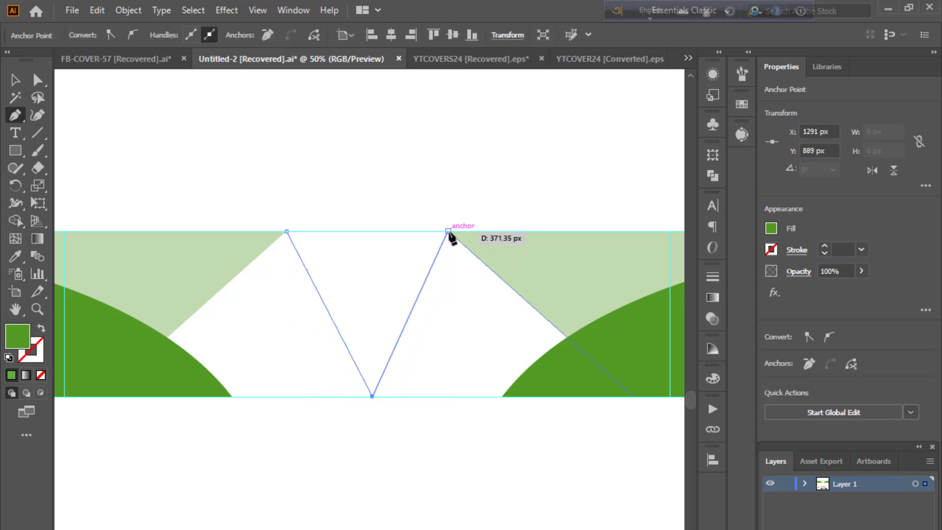
{"action": "left_click", "coordinate": [448, 231]}
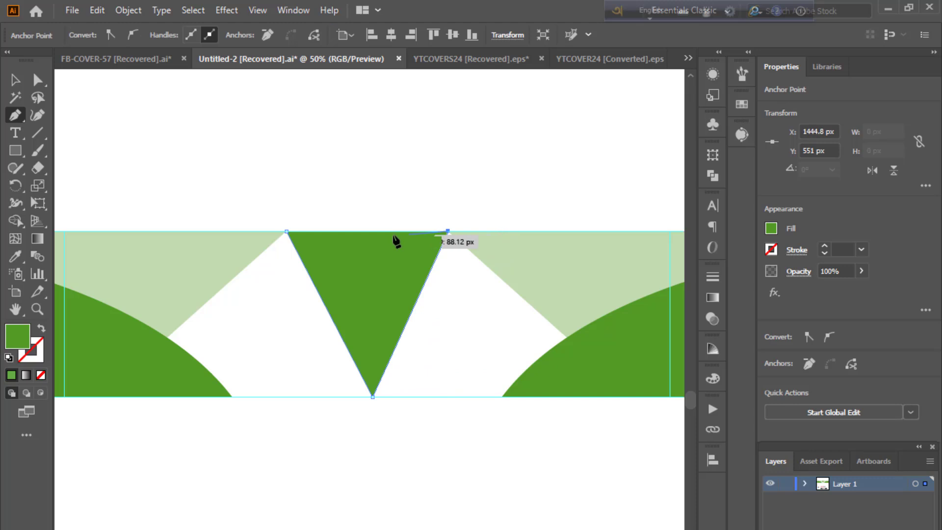
{"action": "left_click", "coordinate": [287, 231]}
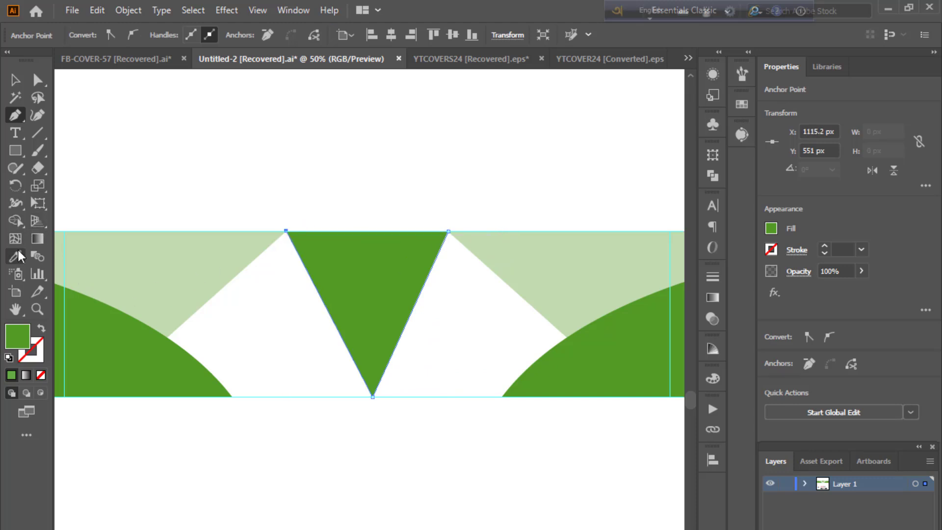
Step: Eyedrop the pale 36%-opacity green from a side shape onto the triangle, then deselect
{"action": "left_click", "coordinate": [20, 256]}
{"action": "left_click", "coordinate": [141, 242]}
{"action": "left_click", "coordinate": [16, 79]}
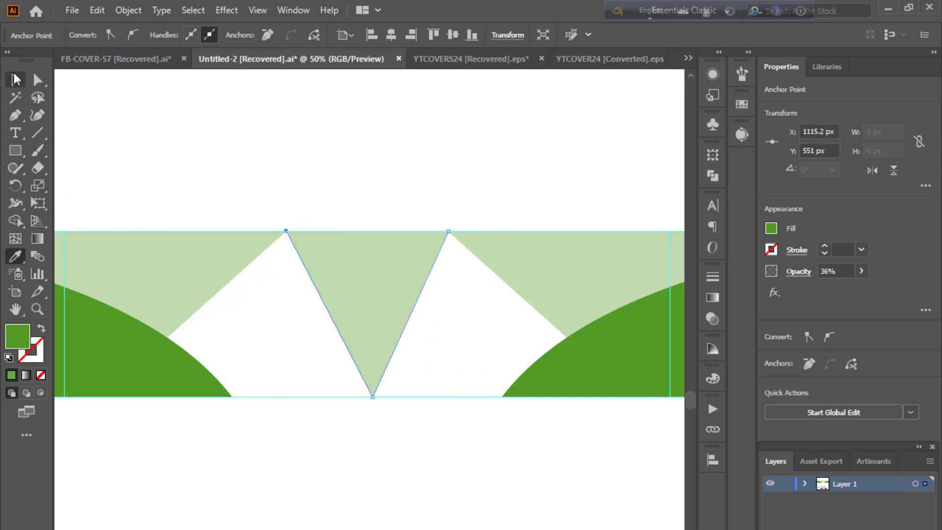
{"action": "left_click", "coordinate": [148, 103]}
{"action": "key", "text": "ctrl+minus"}
{"action": "key", "text": "ctrl+minus"}
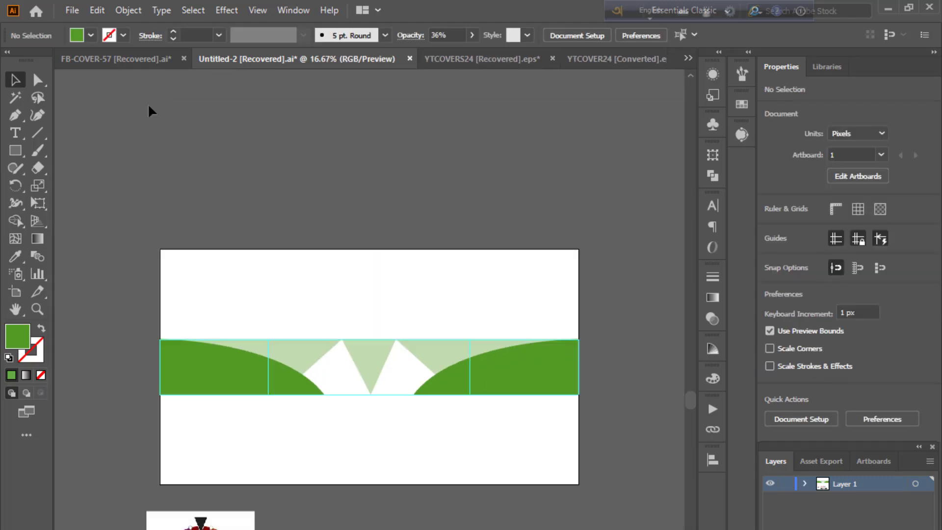
{"action": "key", "text": "ctrl+plus"}
{"action": "key", "text": "ctrl+minus"}
{"action": "key", "text": "ctrl+minus"}
{"action": "key", "text": "ctrl+plus"}
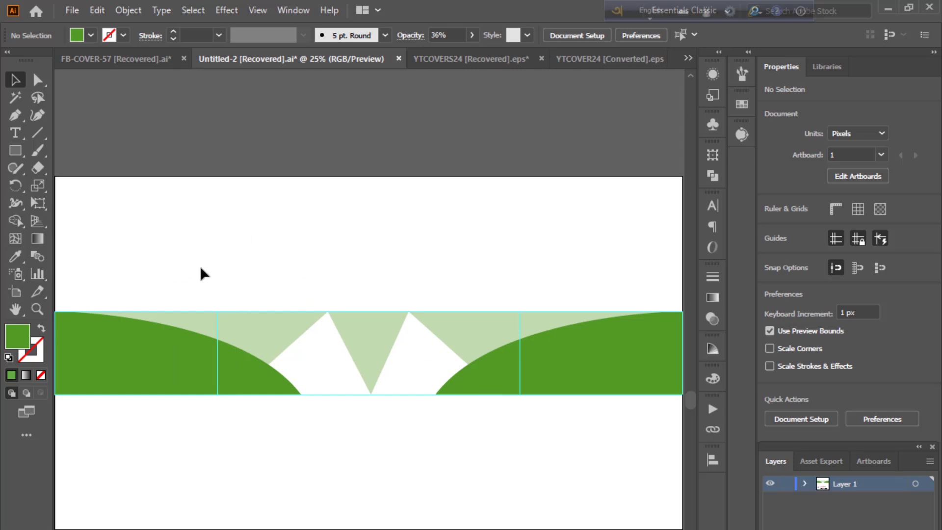
{"action": "scroll", "coordinate": [201, 269], "scroll_direction": "down", "scroll_amount": 3}
Step: Add a new text object reading YOUR CHANNEL above the green band
{"action": "left_click", "coordinate": [15, 132]}
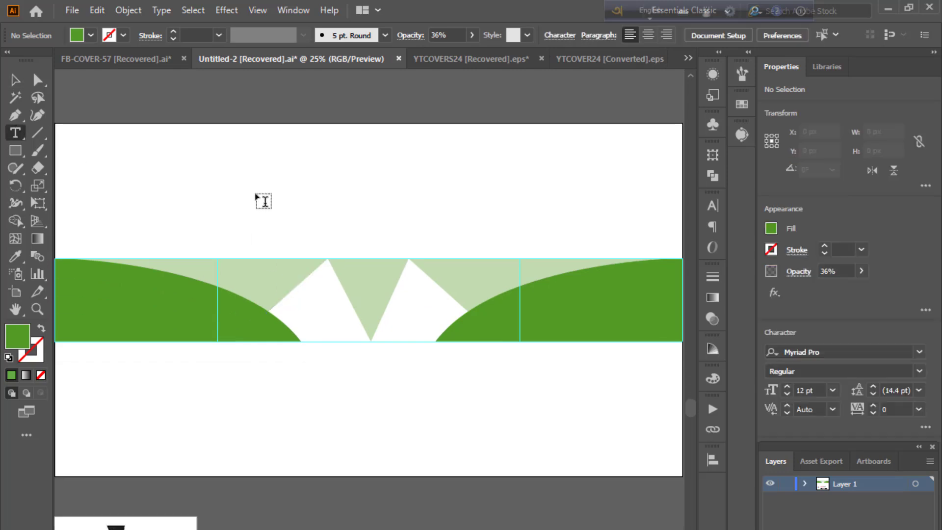
{"action": "left_click", "coordinate": [250, 174]}
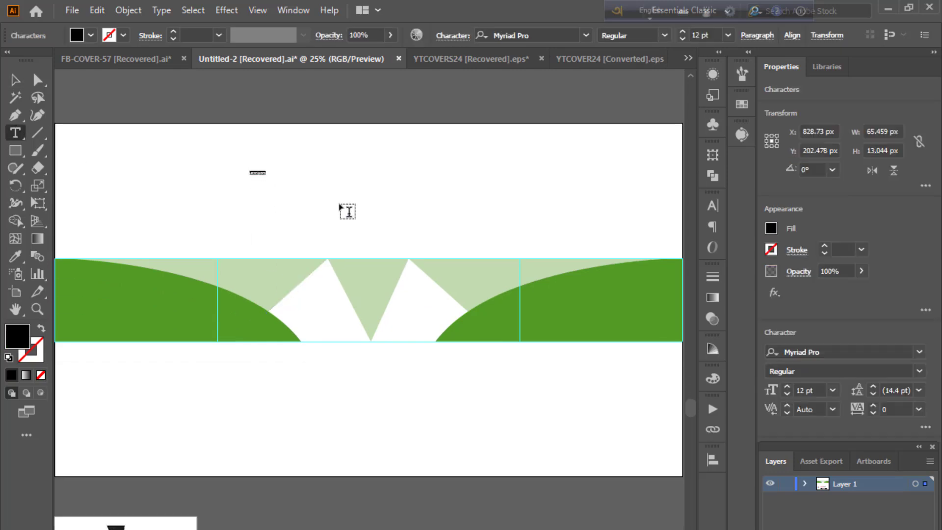
{"action": "key", "text": "BackSpace"}
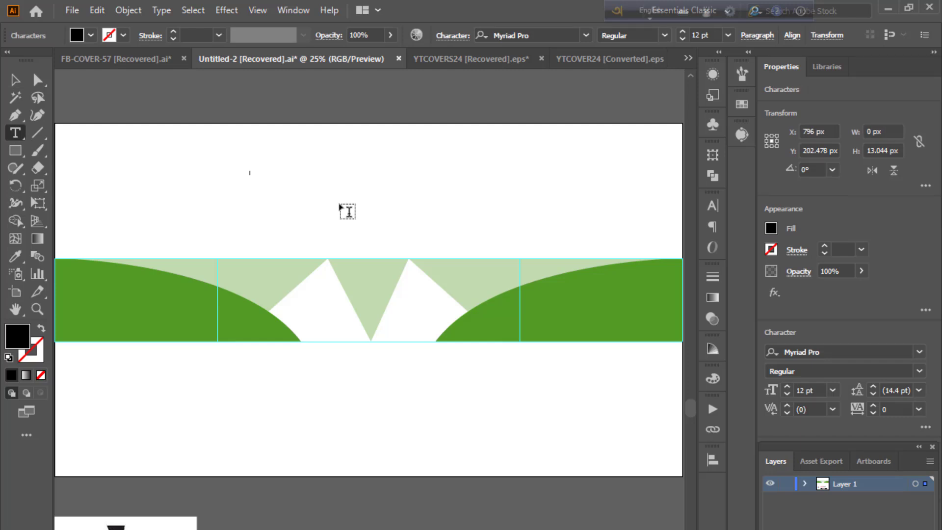
{"action": "type", "text": "Y"}
Step: Enlarge the YOUR CHANNEL text to roughly 132 pt and centre it over the green band
{"action": "left_click", "coordinate": [15, 80]}
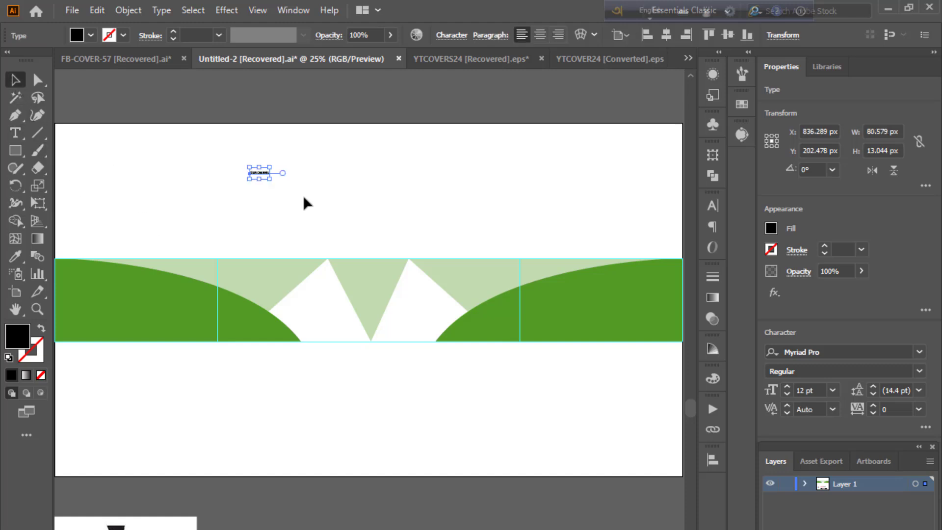
{"action": "left_click_drag", "start_coordinate": [269, 179], "coordinate": [469, 301]}
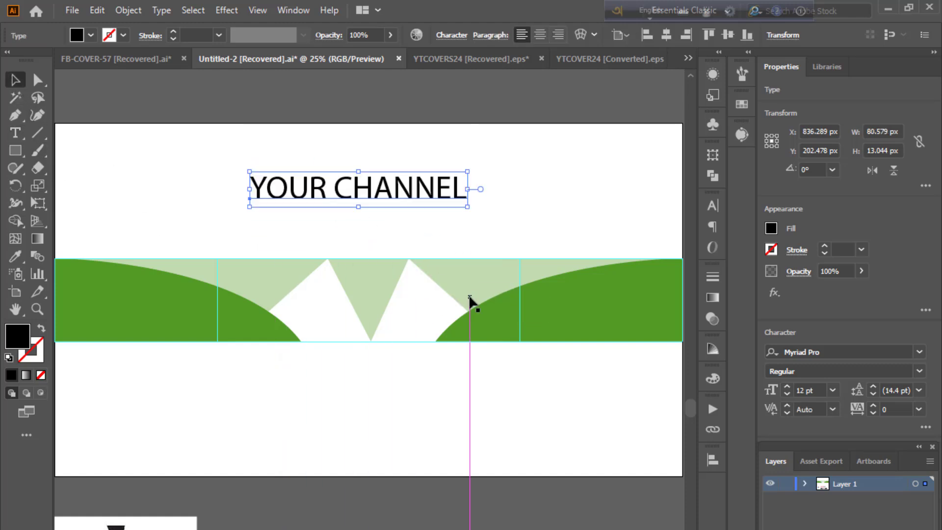
{"action": "left_click_drag", "start_coordinate": [352, 191], "coordinate": [363, 291]}
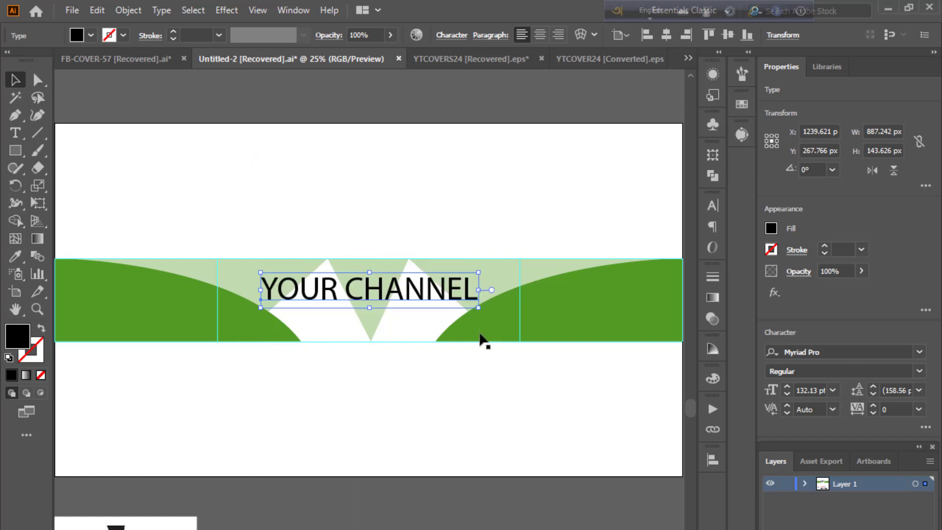
Step: Set the YOUR CHANNEL title's font to Roboto Black
{"action": "left_click", "coordinate": [858, 349]}
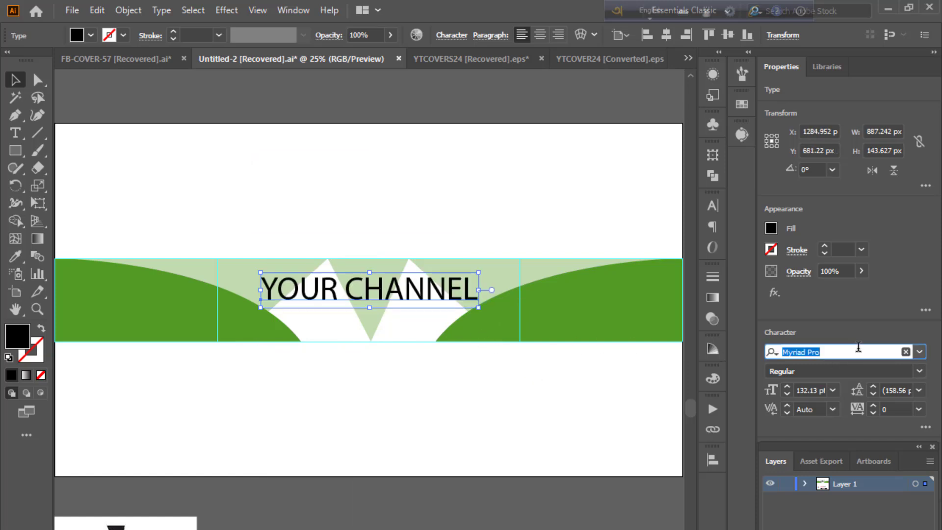
{"action": "type", "text": "ROBOTO"}
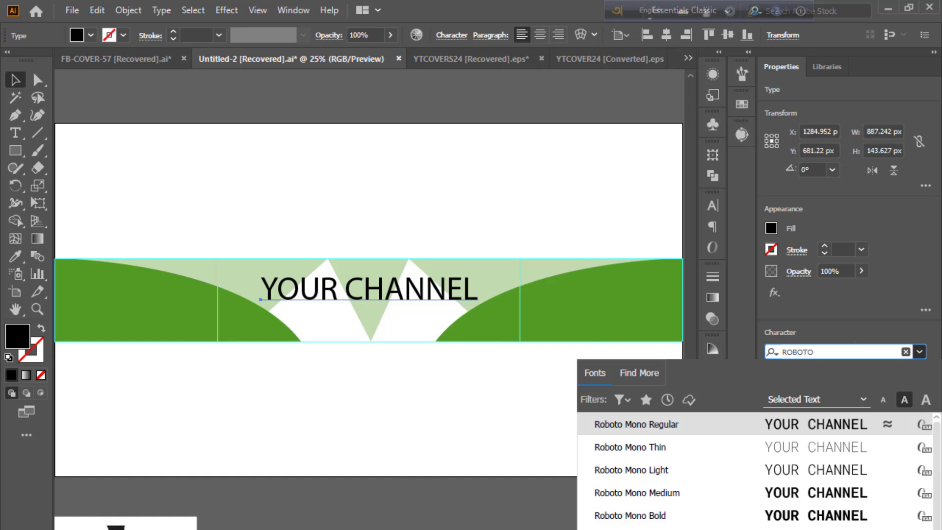
{"action": "key", "text": "Down"}
{"action": "key", "text": "Down"}
{"action": "key", "text": "Down"}
{"action": "key", "text": "Down"}
{"action": "key", "text": "Down"}
{"action": "key", "text": "Down"}
{"action": "key", "text": "Return"}
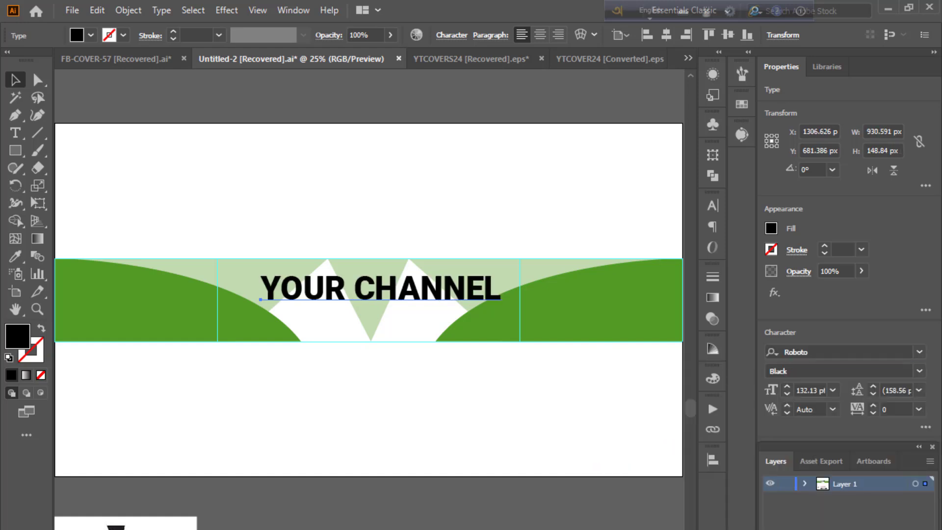
Step: Centre the title horizontally on the artboard
{"action": "left_click", "coordinate": [712, 459]}
{"action": "left_click", "coordinate": [566, 492]}
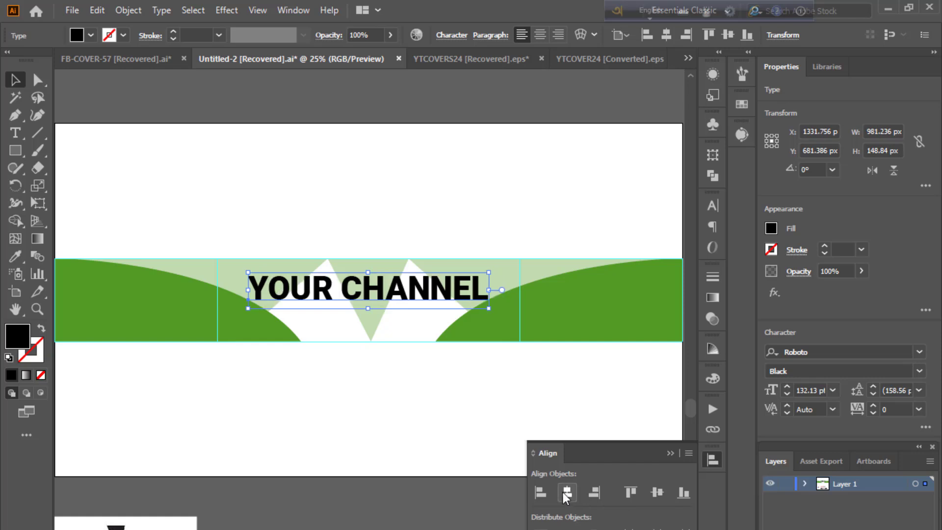
{"action": "left_click", "coordinate": [670, 452]}
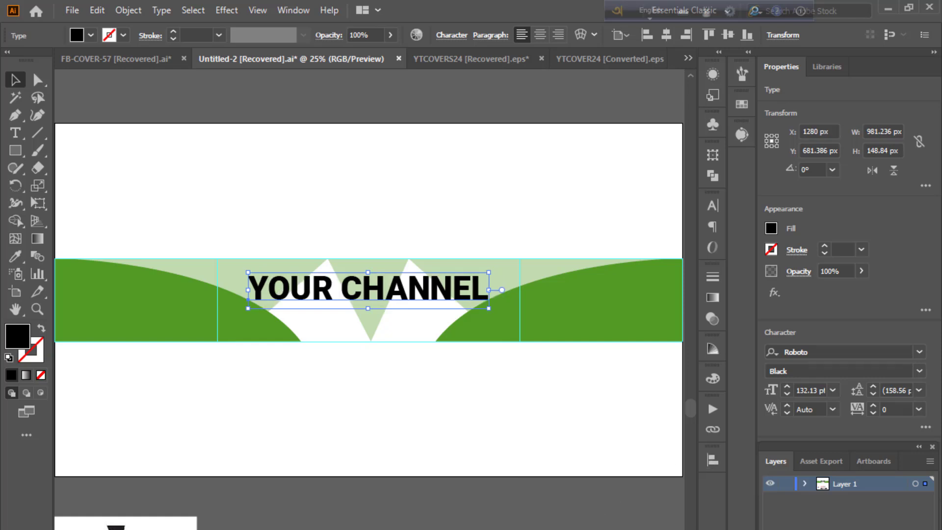
{"action": "left_click", "coordinate": [449, 484]}
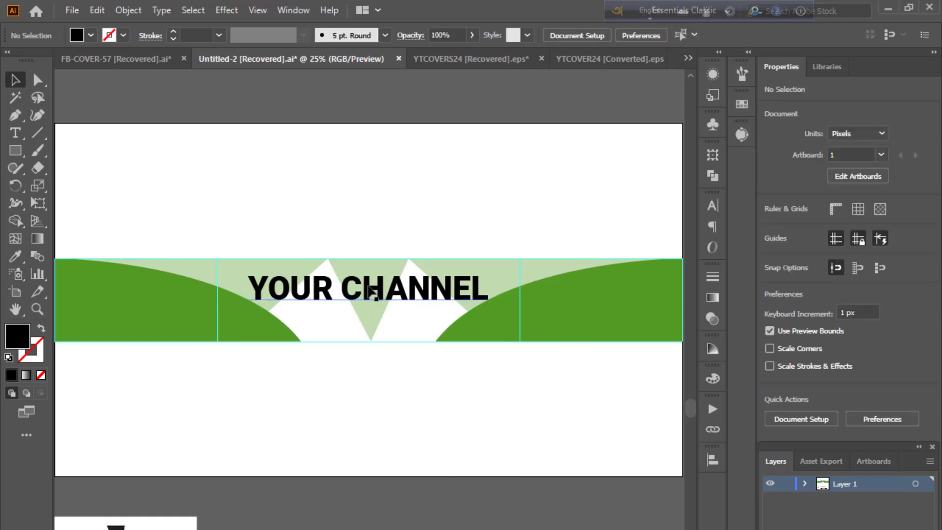
Step: Move the YOUR CHANNEL title slightly higher and scale it larger
{"action": "left_click", "coordinate": [366, 307]}
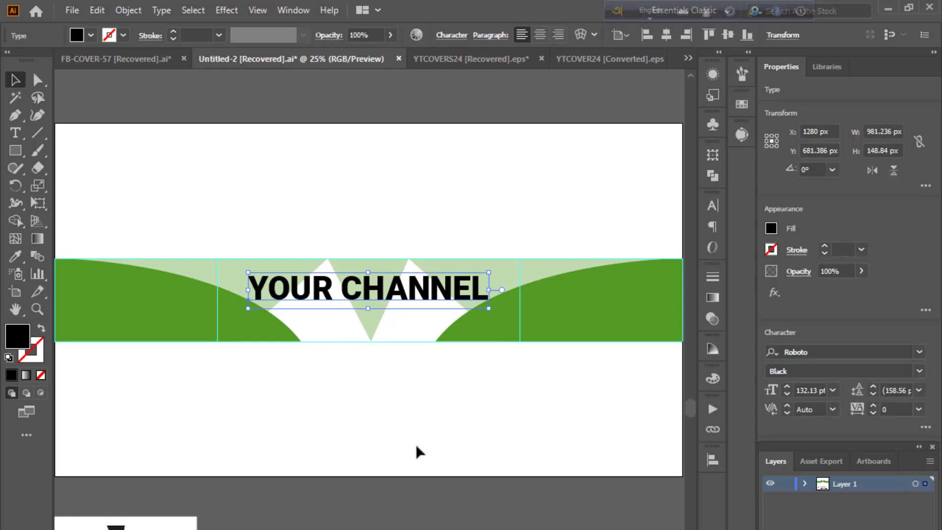
{"action": "left_click", "coordinate": [428, 523]}
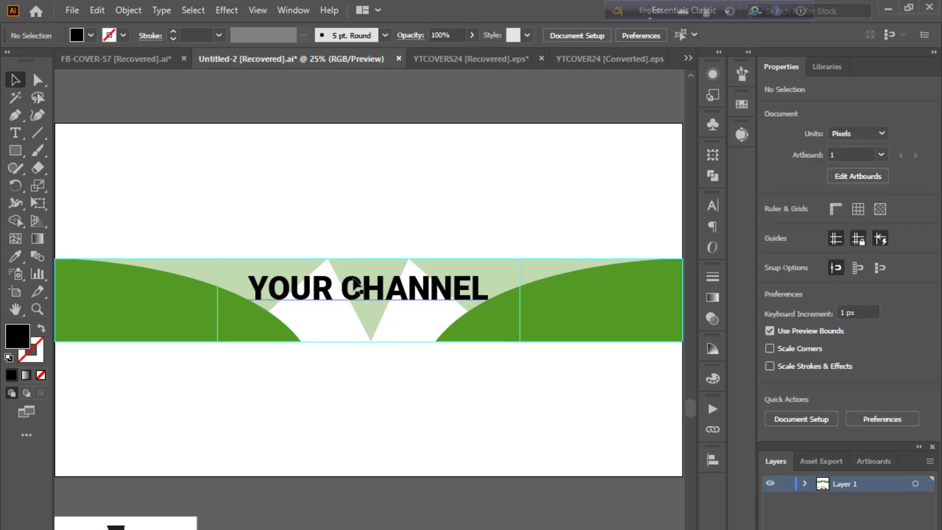
{"action": "left_click_drag", "start_coordinate": [354, 283], "coordinate": [363, 317]}
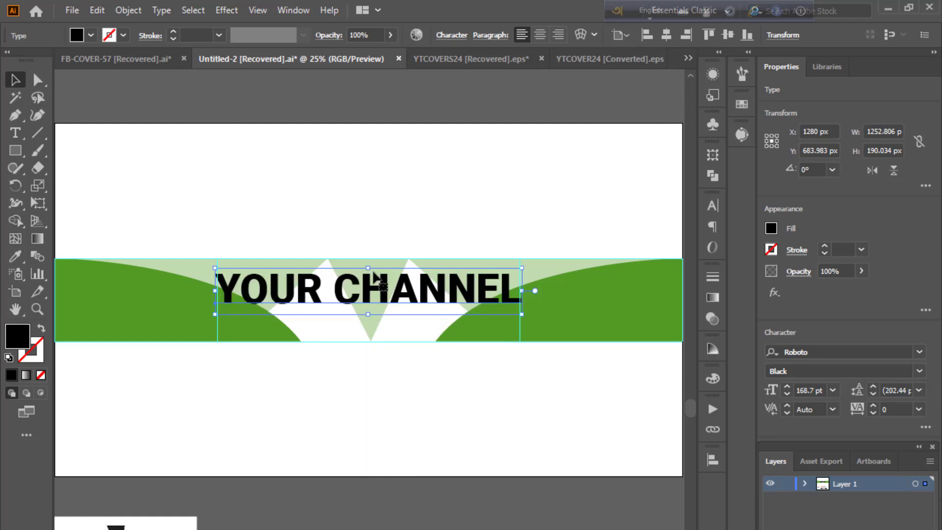
{"action": "left_click_drag", "start_coordinate": [367, 268], "coordinate": [368, 269]}
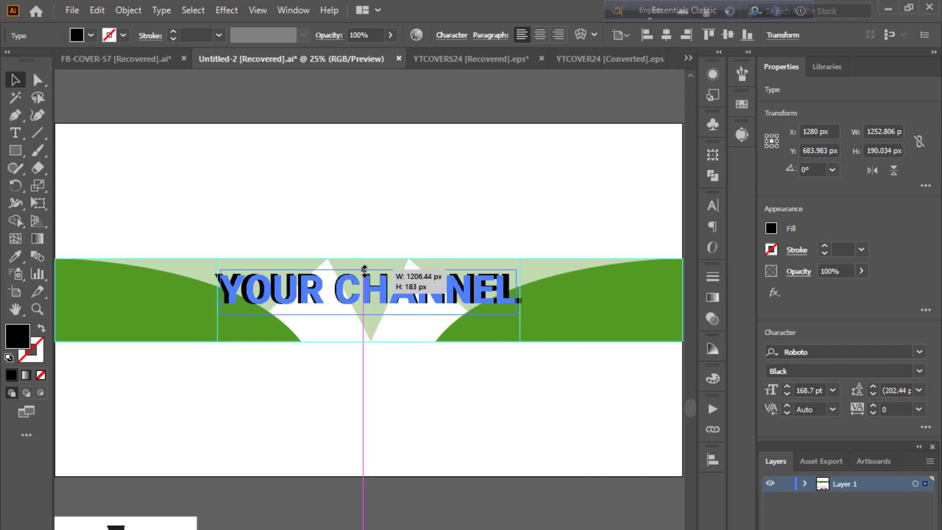
{"action": "left_click", "coordinate": [712, 459]}
{"action": "left_click", "coordinate": [654, 473]}
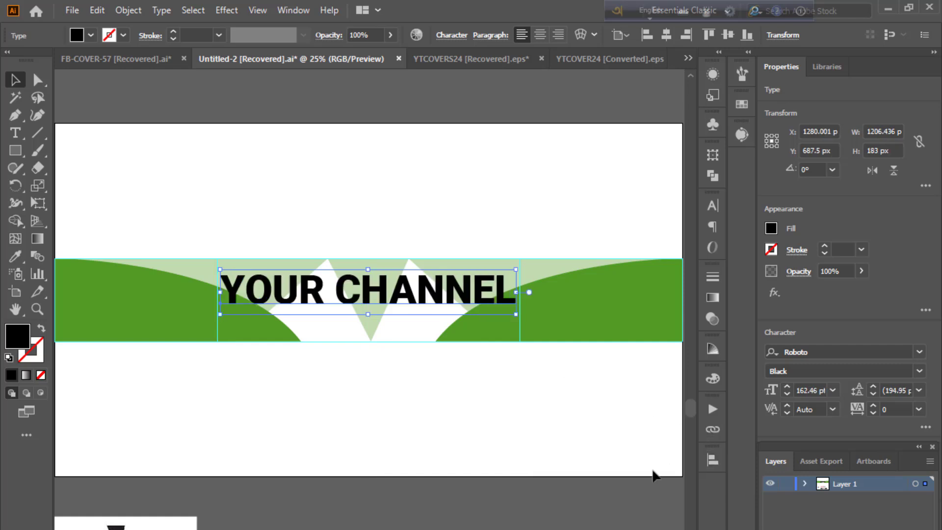
Step: Place the Subscribed button and social icons under the title, centred horizontally
{"action": "left_click_drag", "start_coordinate": [324, 528], "coordinate": [309, 332]}
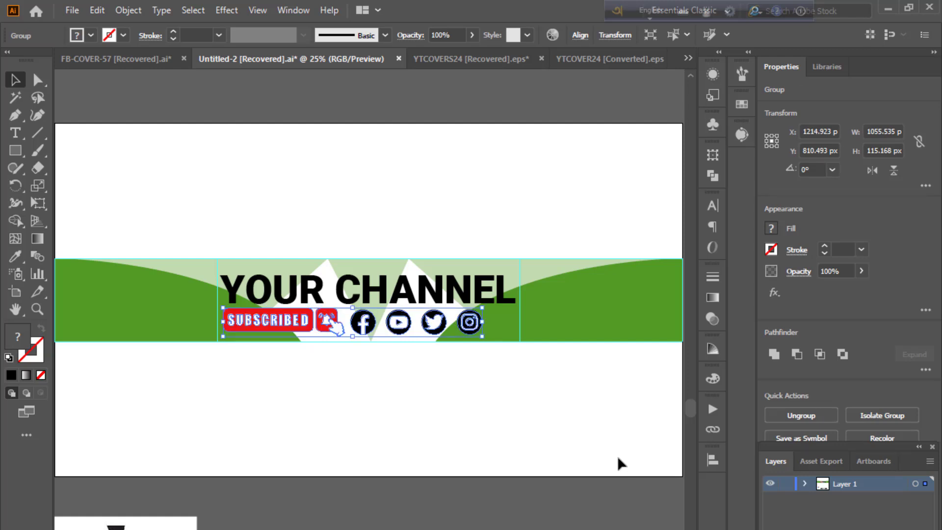
{"action": "left_click", "coordinate": [712, 458]}
{"action": "left_click", "coordinate": [713, 460]}
{"action": "left_click", "coordinate": [569, 495]}
{"action": "left_click", "coordinate": [443, 496]}
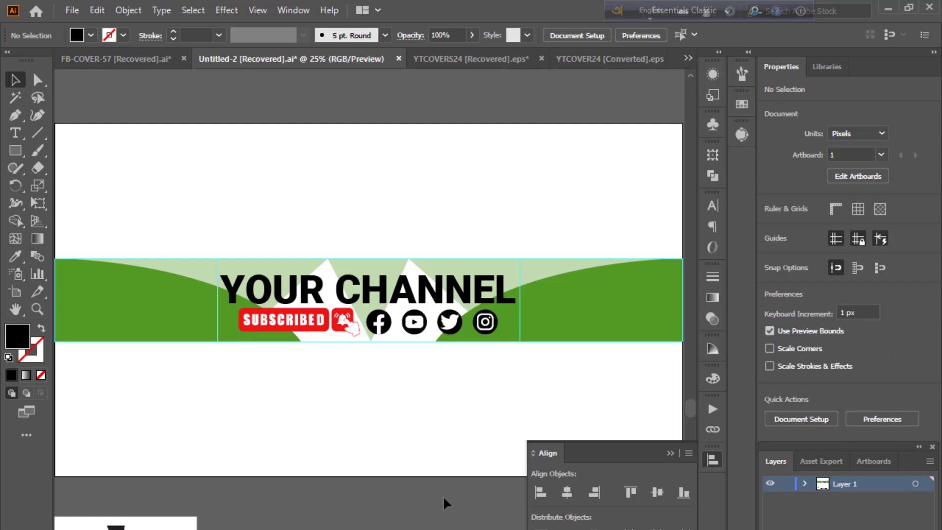
{"action": "left_click", "coordinate": [670, 453]}
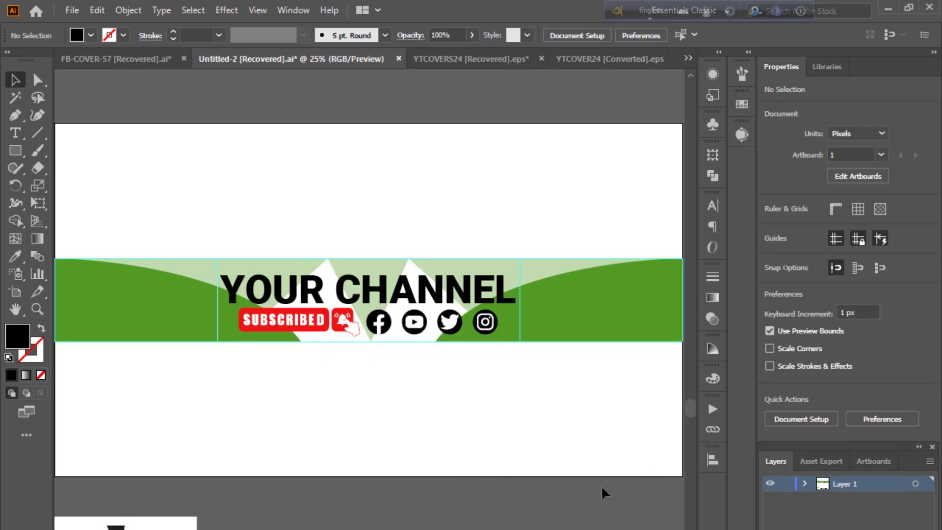
{"action": "key", "text": "ctrl+minus"}
{"action": "key", "text": "ctrl+plus"}
Step: Move the EVERY DAY text onto the banner's left side and make it white
{"action": "left_click_drag", "start_coordinate": [376, 435], "coordinate": [441, 415]}
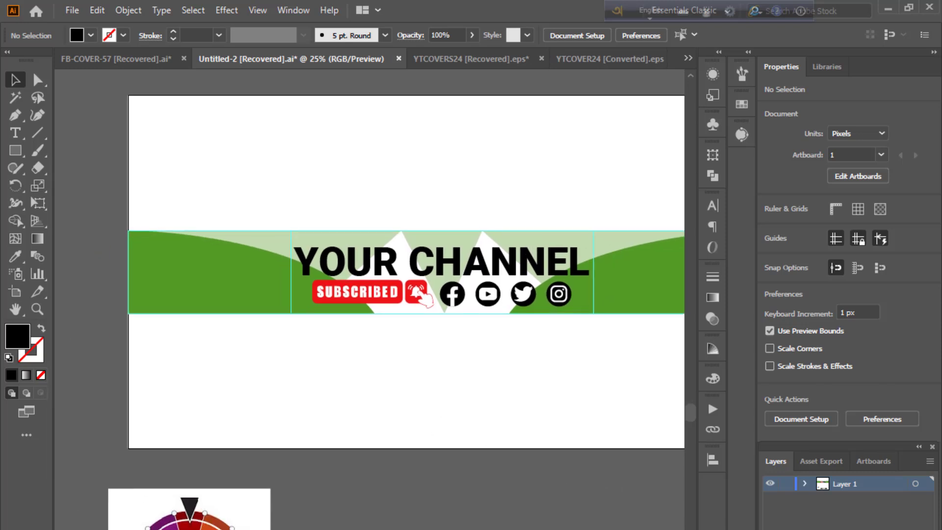
{"action": "left_click_drag", "start_coordinate": [319, 471], "coordinate": [221, 283]}
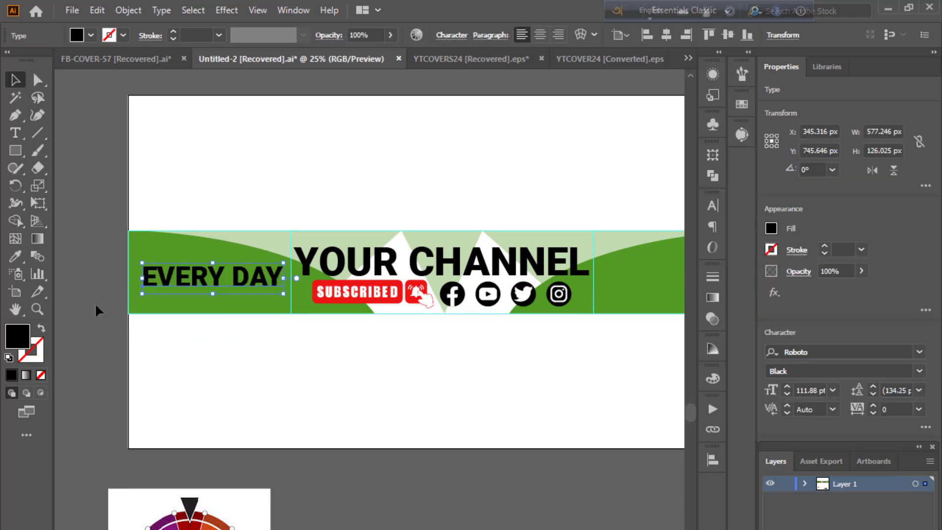
{"action": "left_click", "coordinate": [16, 256]}
{"action": "left_click", "coordinate": [177, 165]}
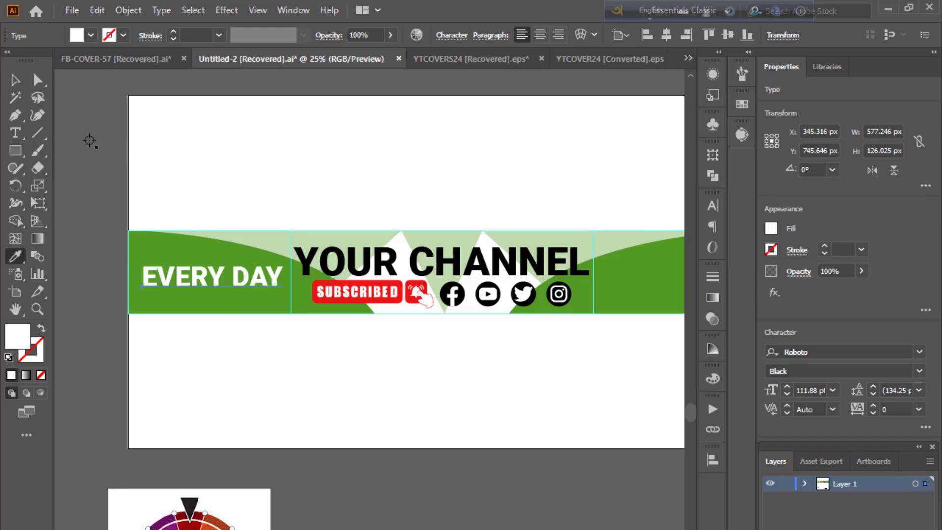
{"action": "left_click", "coordinate": [15, 79]}
{"action": "left_click", "coordinate": [256, 349]}
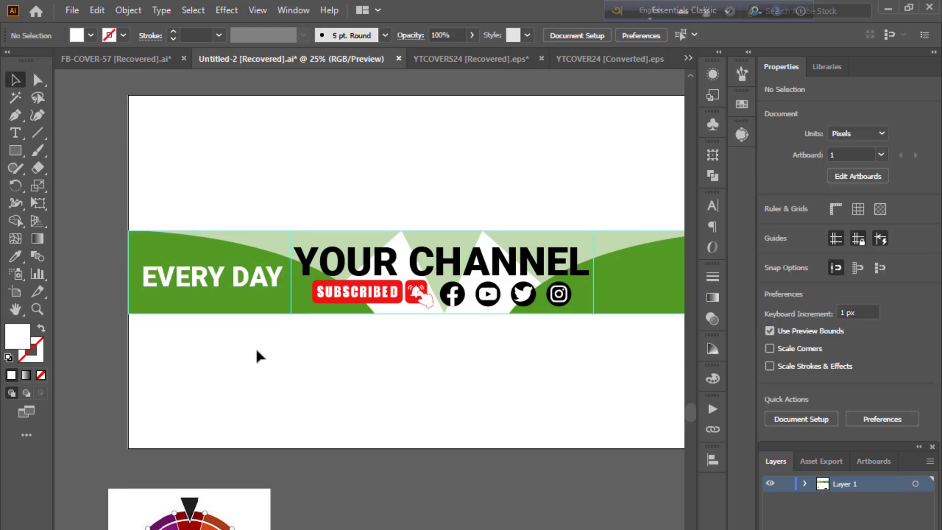
Step: Nudge EVERY DAY slightly left and centre it vertically on the banner
{"action": "left_click", "coordinate": [214, 283]}
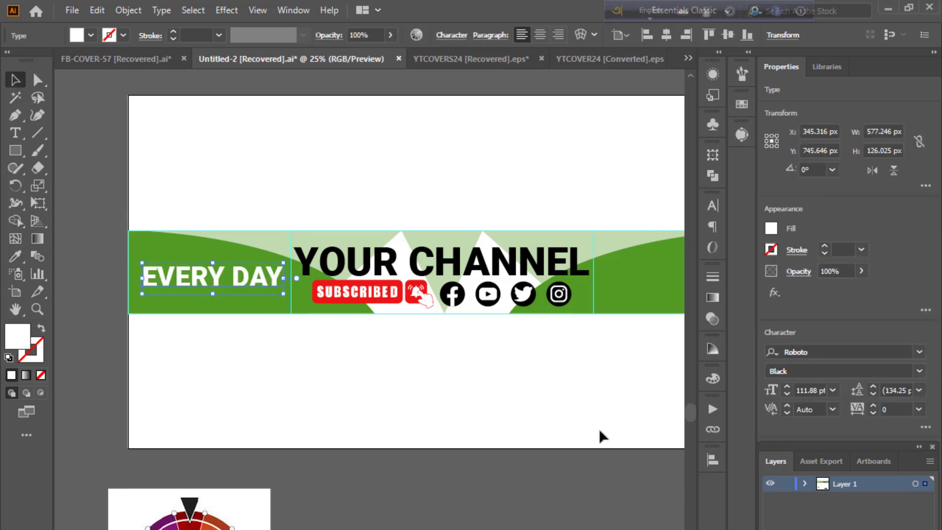
{"action": "key", "text": "Left"}
{"action": "key", "text": "Left"}
{"action": "left_click", "coordinate": [713, 460]}
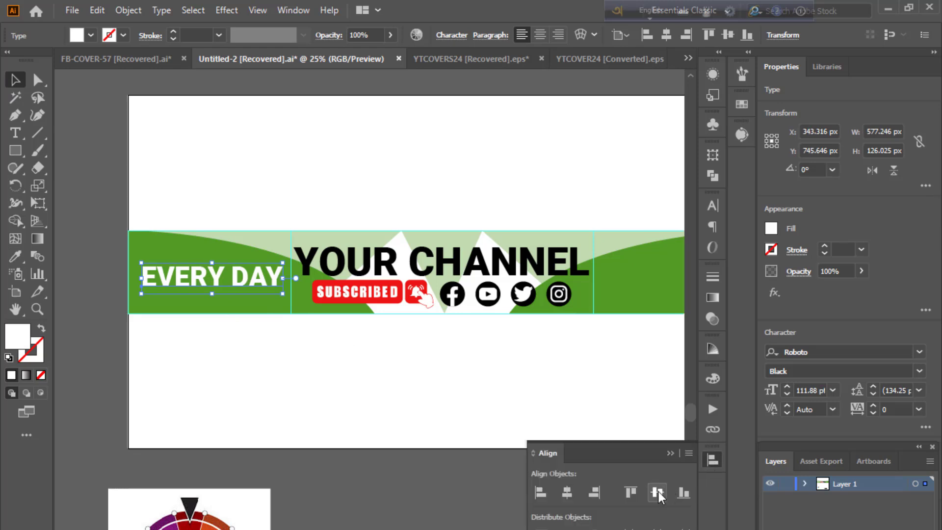
{"action": "left_click", "coordinate": [658, 492]}
{"action": "left_click", "coordinate": [670, 453]}
{"action": "key", "text": "ctrl+shift+a"}
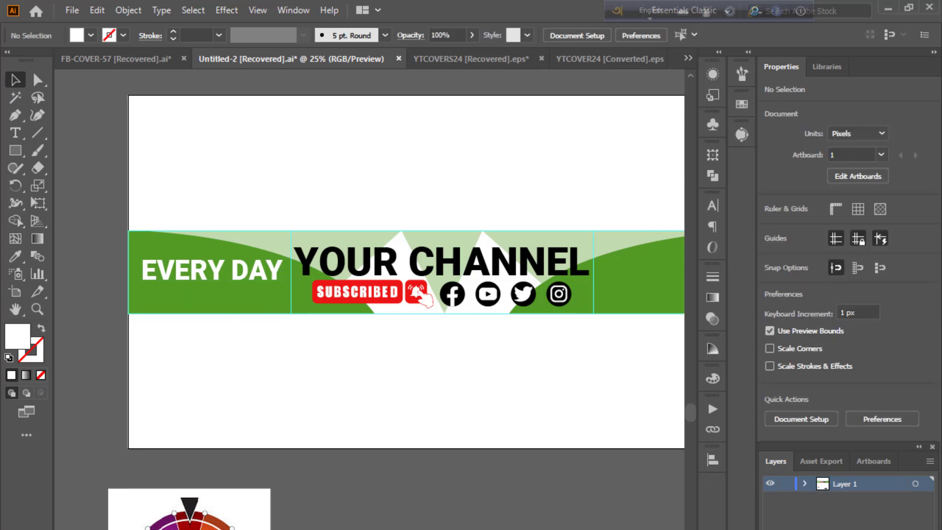
Step: Move the NEW VIDEO text onto the banner's right side and make it white
{"action": "scroll", "coordinate": [367, 275], "scroll_direction": "right", "scroll_amount": 3}
{"action": "scroll", "coordinate": [368, 275], "scroll_direction": "up", "scroll_amount": 1}
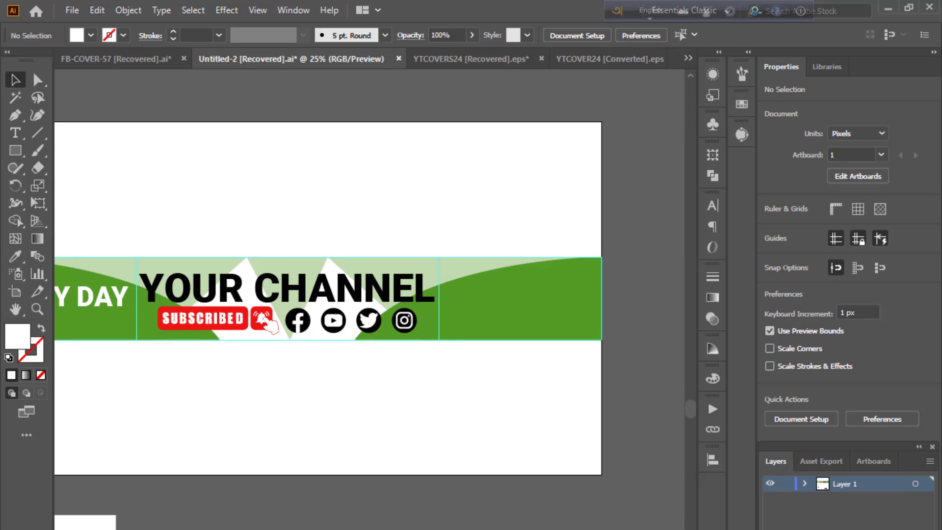
{"action": "mouse_move", "coordinate": [505, 479]}
{"action": "left_mouse_down"}
{"action": "mouse_move", "coordinate": [525, 315]}
{"action": "mouse_move", "coordinate": [536, 315]}
{"action": "mouse_move", "coordinate": [505, 330]}
{"action": "mouse_move", "coordinate": [473, 328]}
{"action": "left_mouse_up"}
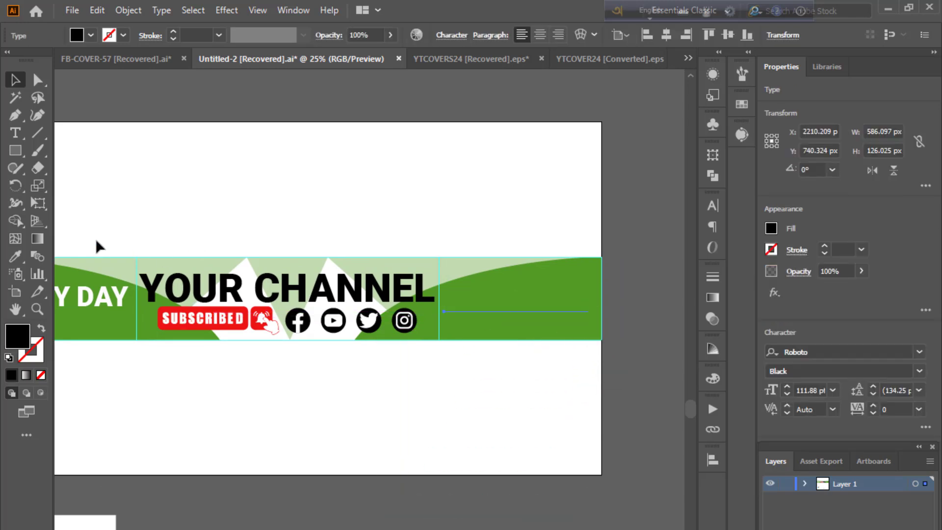
{"action": "left_click", "coordinate": [14, 258]}
{"action": "left_click", "coordinate": [98, 195]}
{"action": "key", "text": "v"}
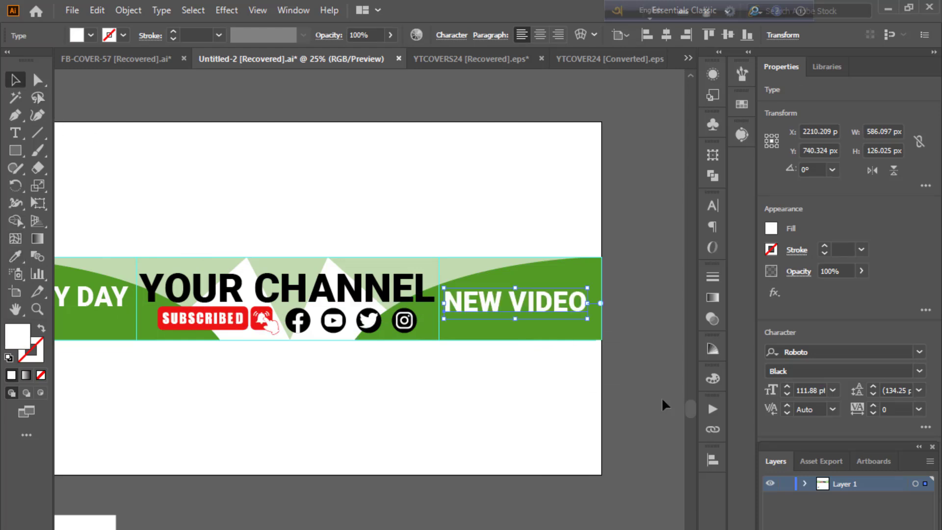
Step: Centre NEW VIDEO vertically on the banner and nudge it three steps right
{"action": "left_click", "coordinate": [711, 460]}
{"action": "left_click", "coordinate": [664, 493]}
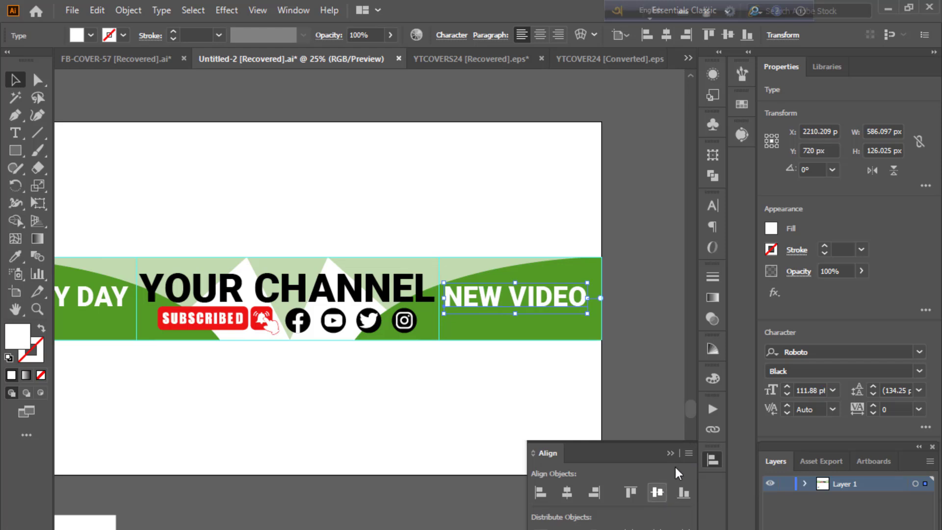
{"action": "key", "text": "Right"}
{"action": "key", "text": "Right"}
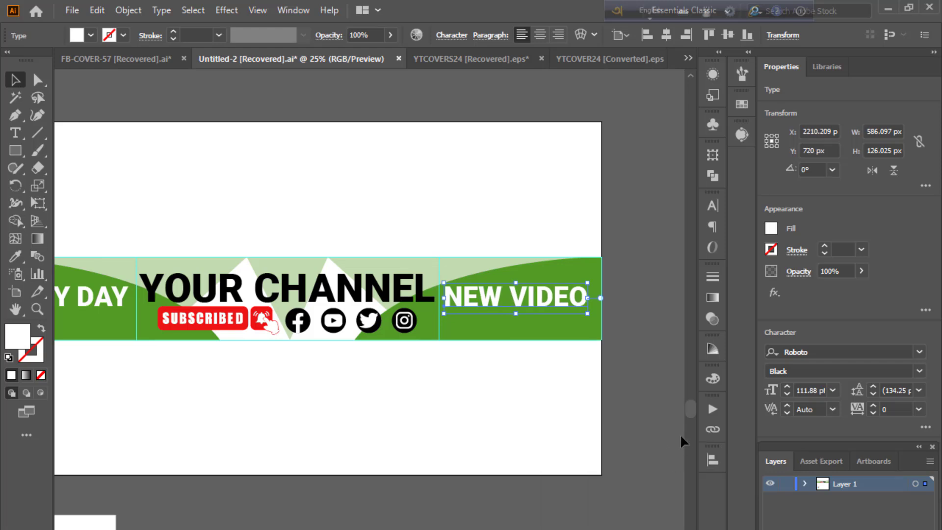
{"action": "key", "text": "Right"}
{"action": "key", "text": "Right"}
{"action": "key", "text": "Right"}
{"action": "key", "text": "Right"}
{"action": "key", "text": "Right"}
{"action": "key", "text": "Right"}
{"action": "key", "text": "Right"}
{"action": "key", "text": "Right"}
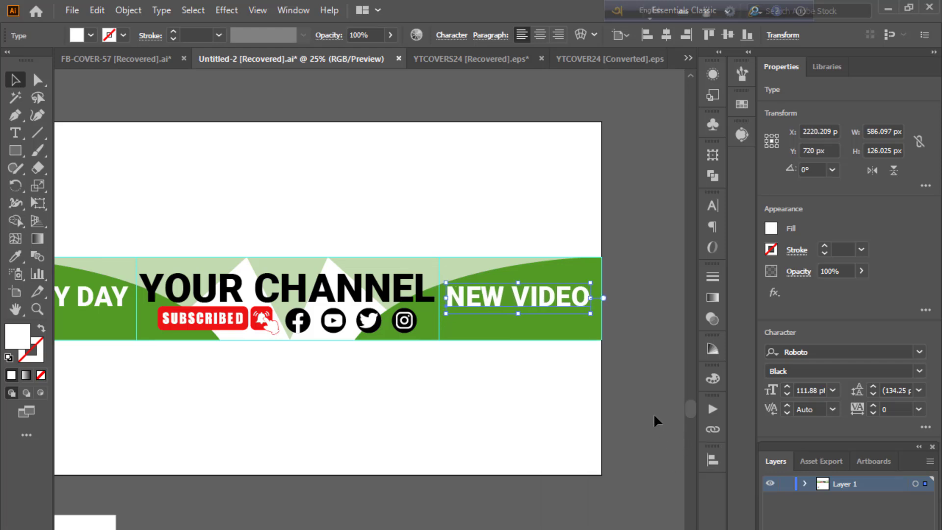
{"action": "key", "text": "Right"}
{"action": "key", "text": "Right"}
{"action": "key", "text": "Right"}
{"action": "key", "text": "Right"}
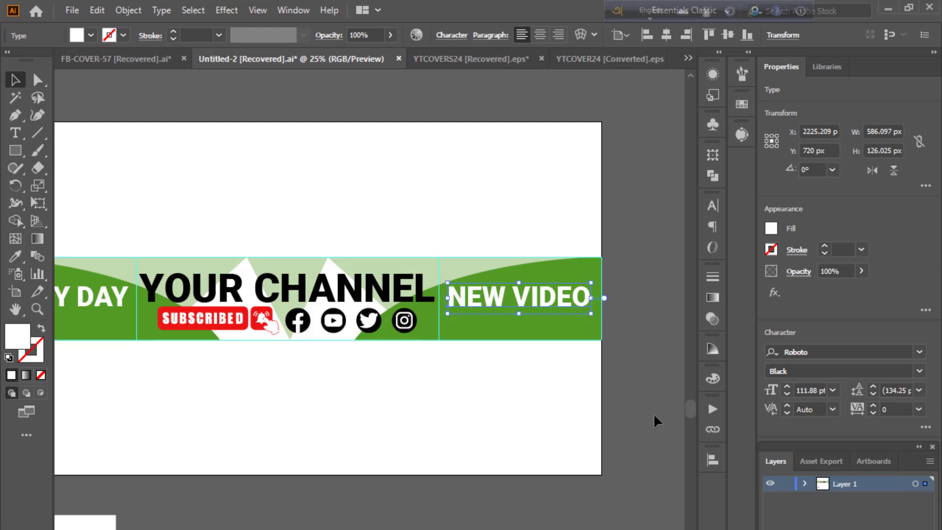
{"action": "left_click", "coordinate": [654, 416]}
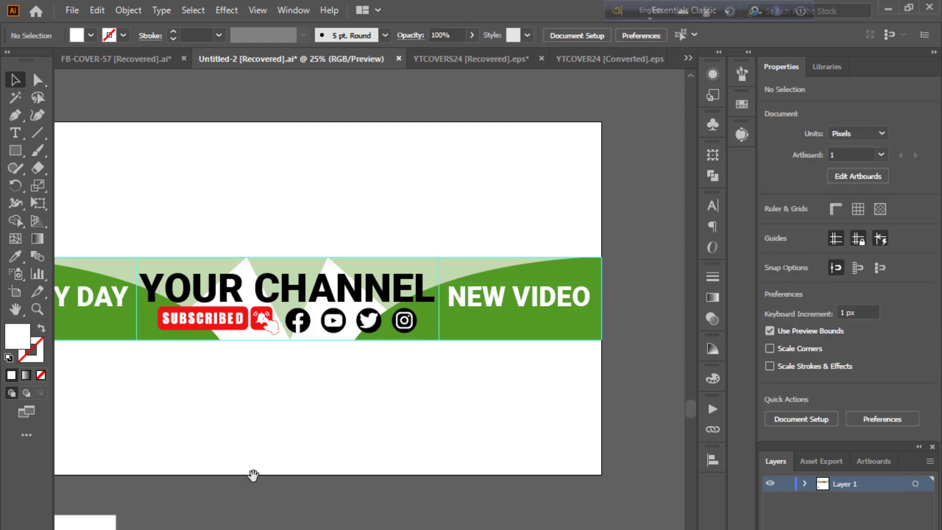